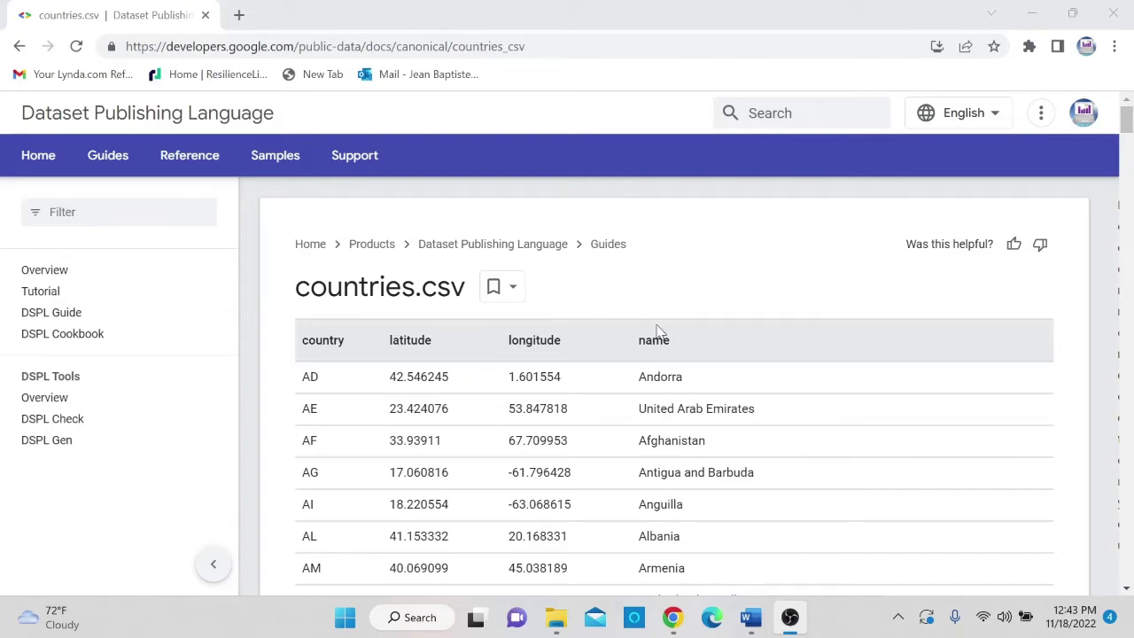
Examine the countries.csv table on the web page, including its country, latitude, longitude and name columns.
{"action": "scroll", "coordinate": [650, 327], "scroll_direction": "down", "scroll_amount": 2}
{"action": "scroll", "coordinate": [540, 231], "scroll_direction": "up", "scroll_amount": 1}
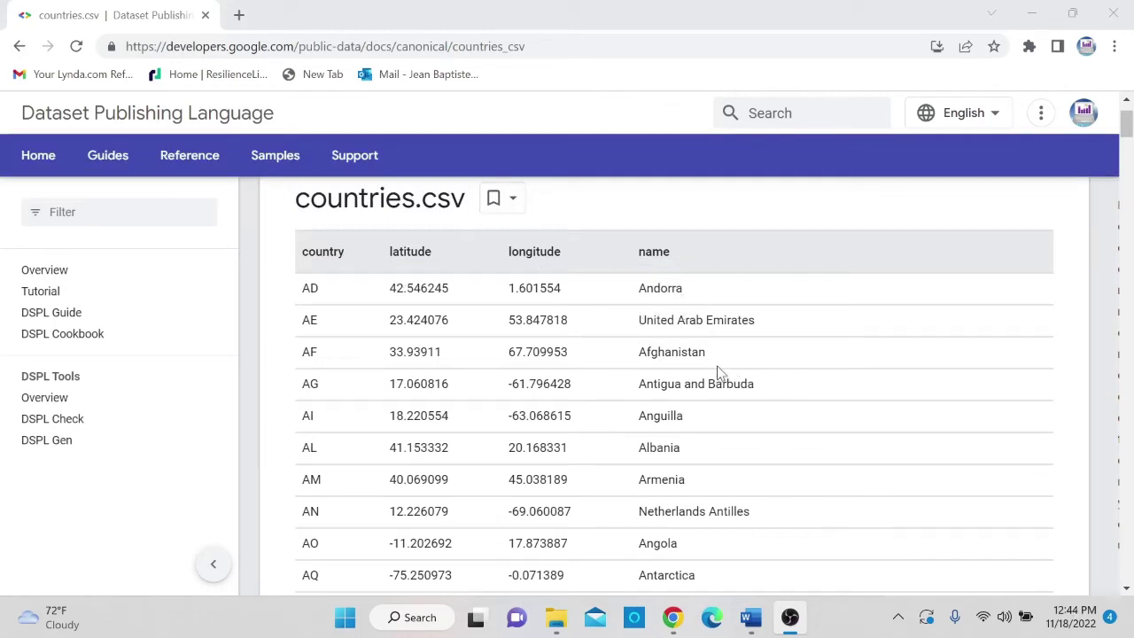
{"action": "scroll", "coordinate": [706, 387], "scroll_direction": "down", "scroll_amount": 3}
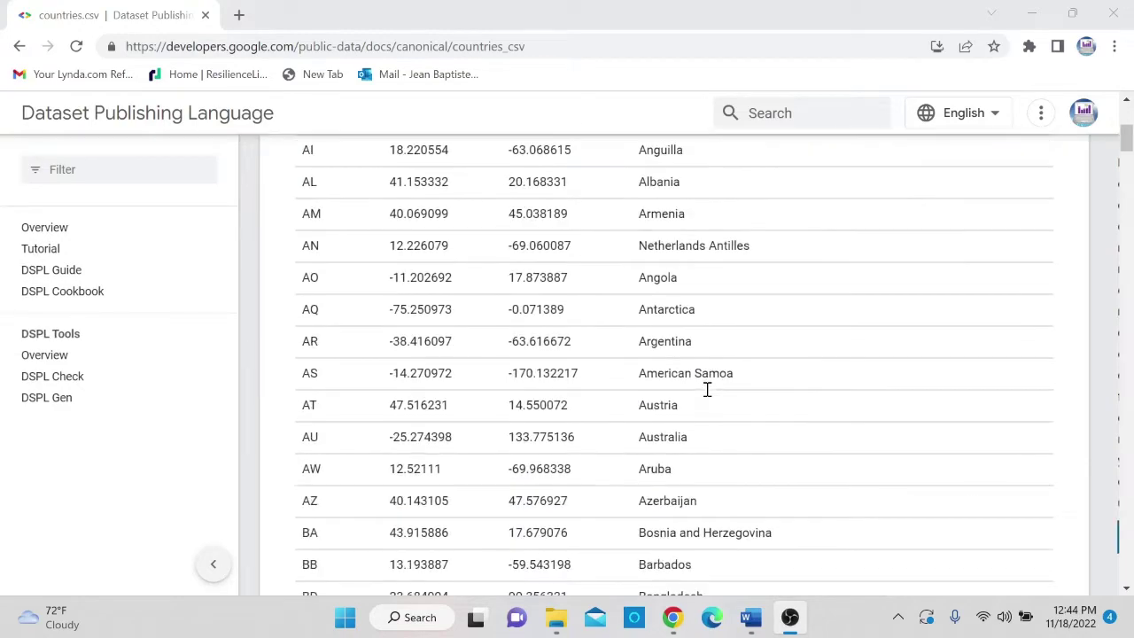
{"action": "scroll", "coordinate": [708, 394], "scroll_direction": "down", "scroll_amount": 20}
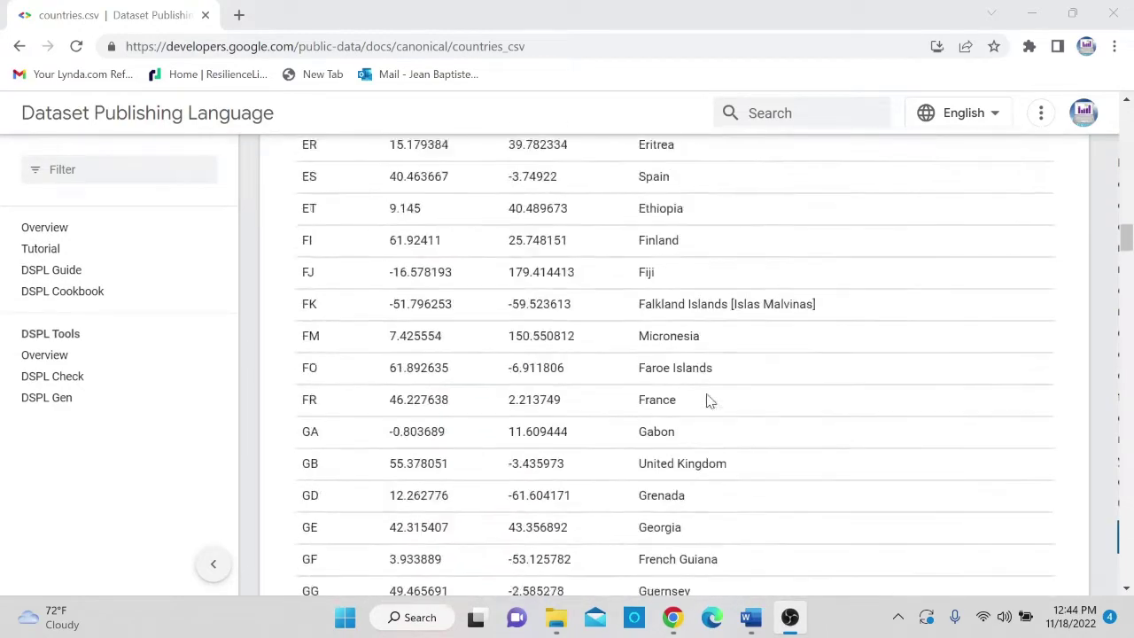
{"action": "scroll", "coordinate": [708, 401], "scroll_direction": "down", "scroll_amount": 5}
{"action": "scroll", "coordinate": [708, 401], "scroll_direction": "up", "scroll_amount": 9}
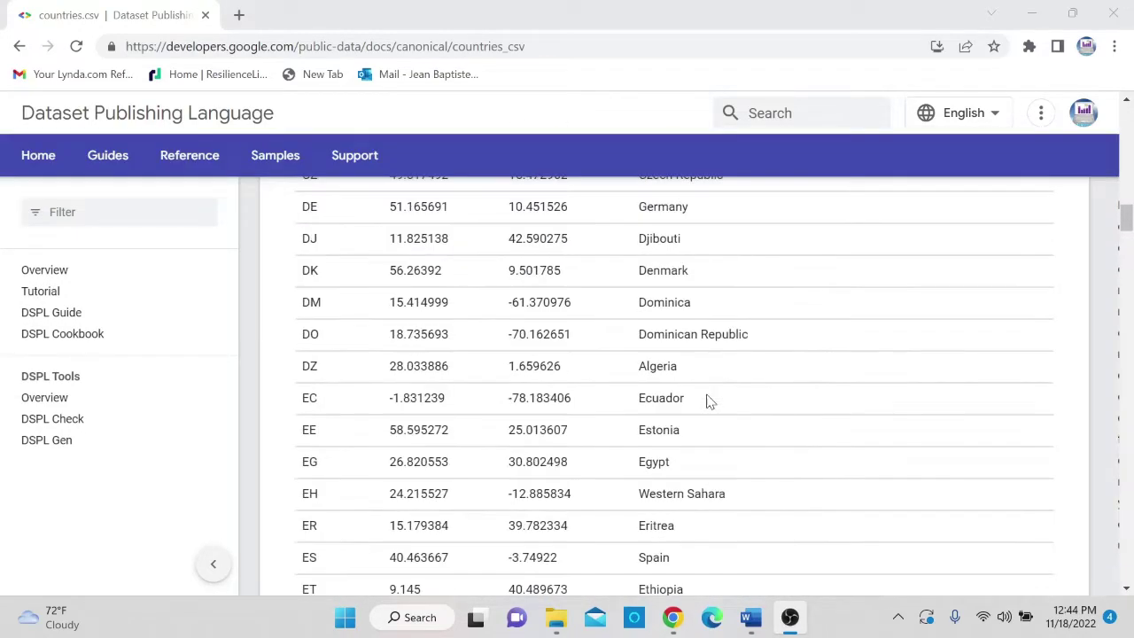
{"action": "scroll", "coordinate": [708, 401], "scroll_direction": "up", "scroll_amount": 17}
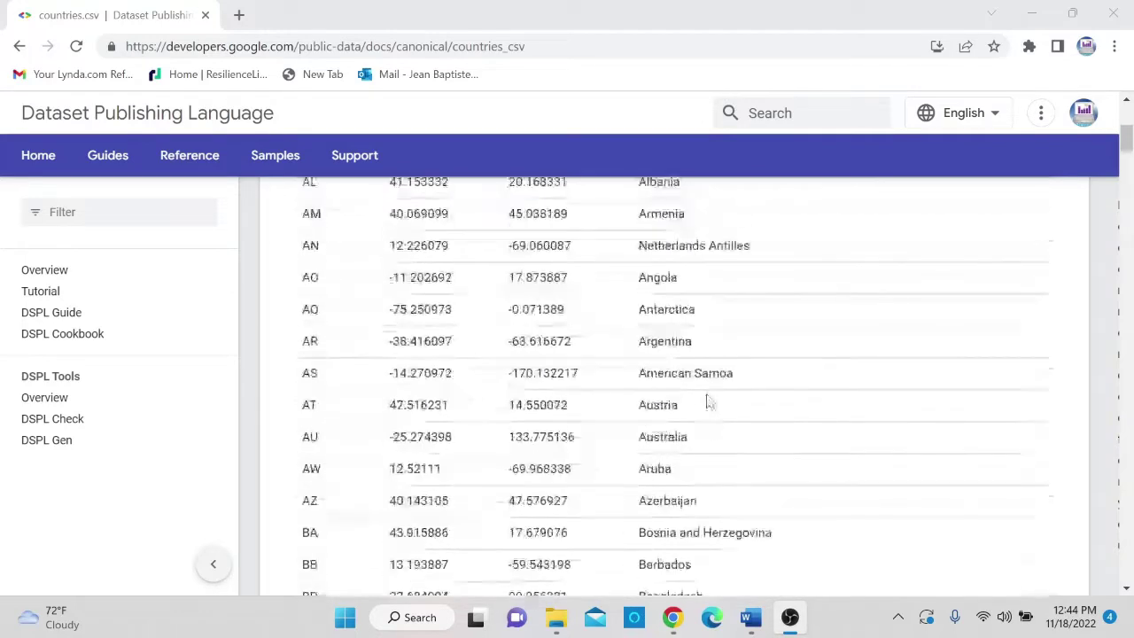
{"action": "scroll", "coordinate": [708, 400], "scroll_direction": "up", "scroll_amount": 4}
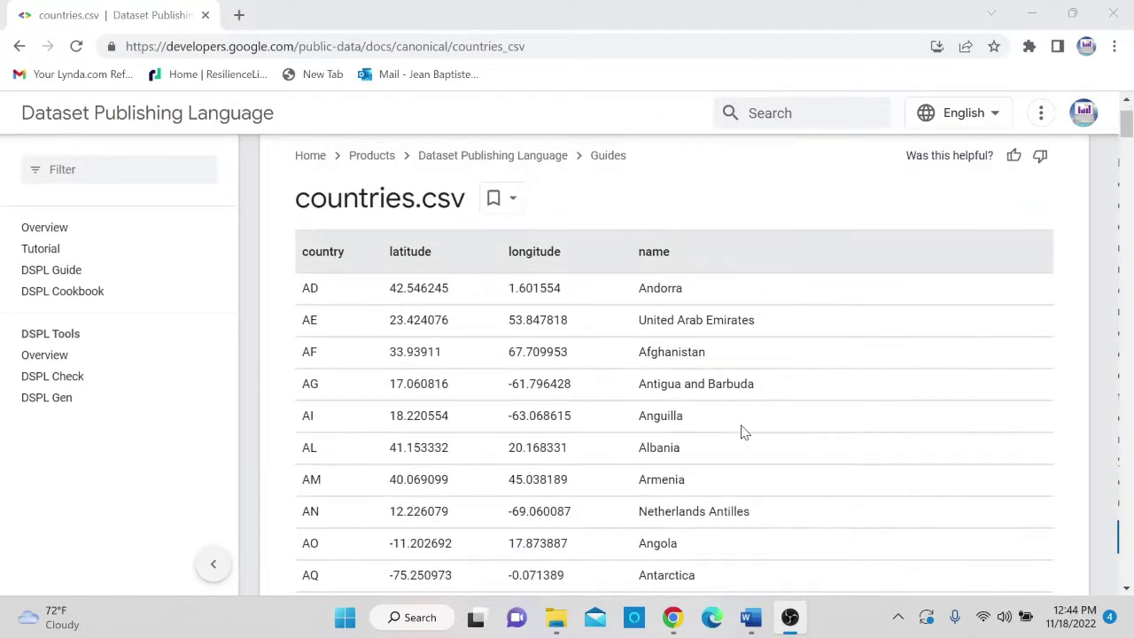
{"action": "scroll", "coordinate": [743, 432], "scroll_direction": "up", "scroll_amount": 1}
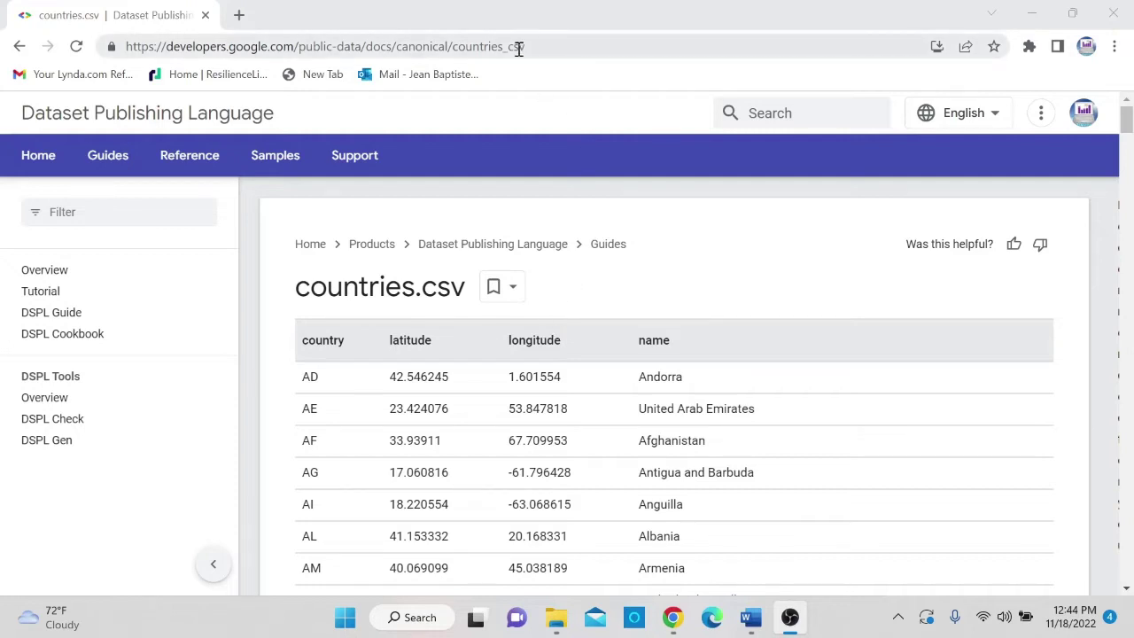
Copy the full web address of the countries.csv page.
{"action": "left_click", "coordinate": [335, 47]}
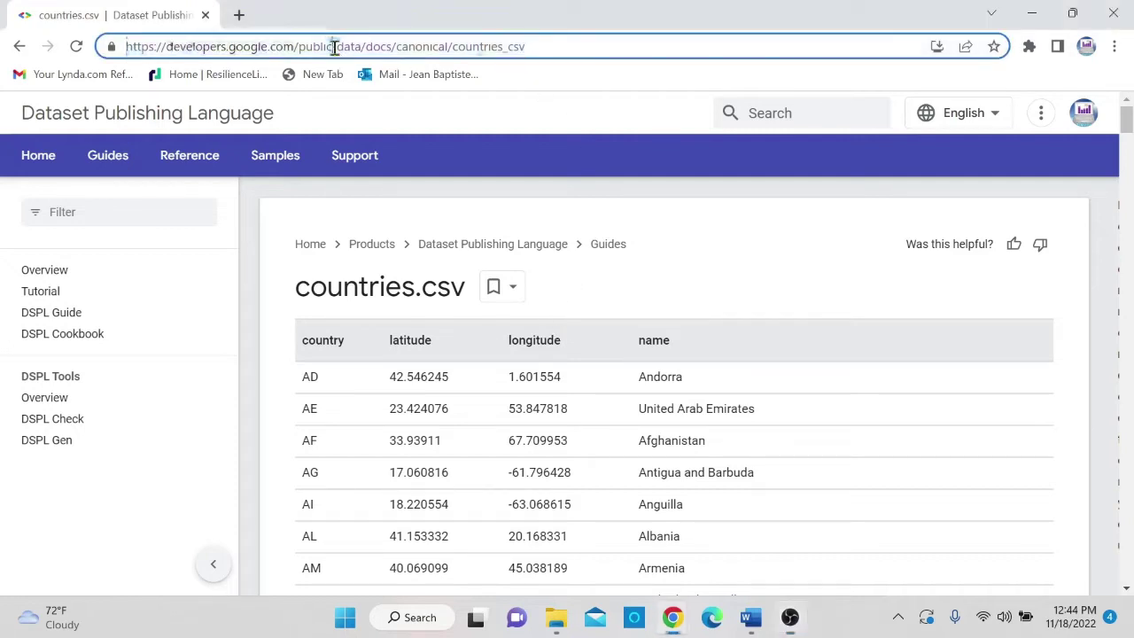
{"action": "left_click_drag", "start_coordinate": [542, 47], "coordinate": [106, 48]}
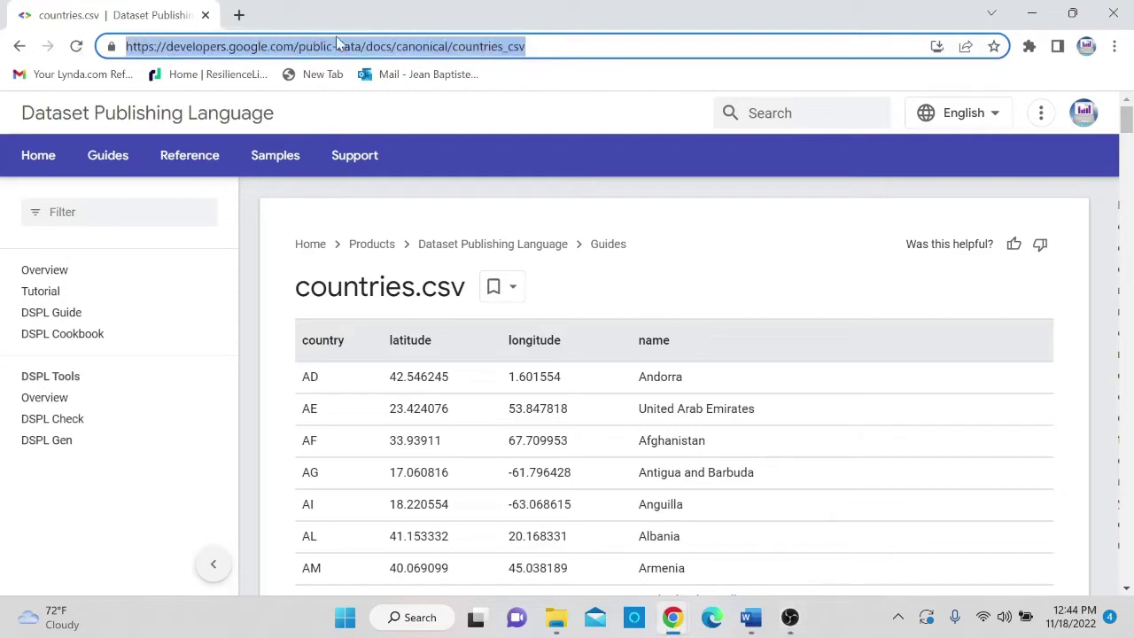
{"action": "right_click", "coordinate": [387, 51]}
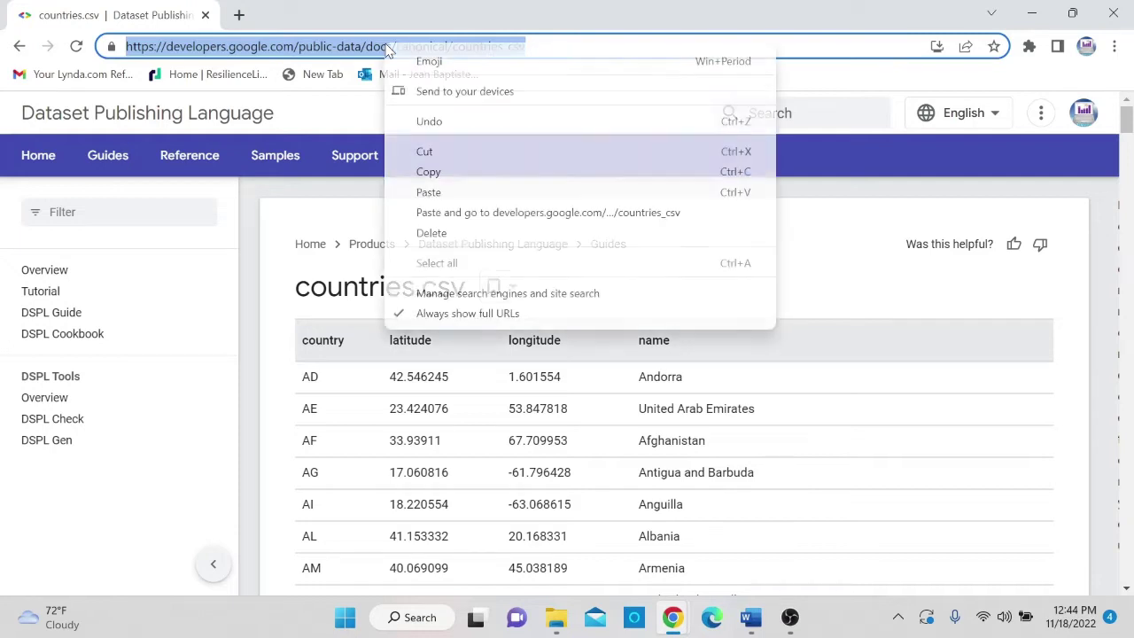
{"action": "left_click", "coordinate": [431, 177]}
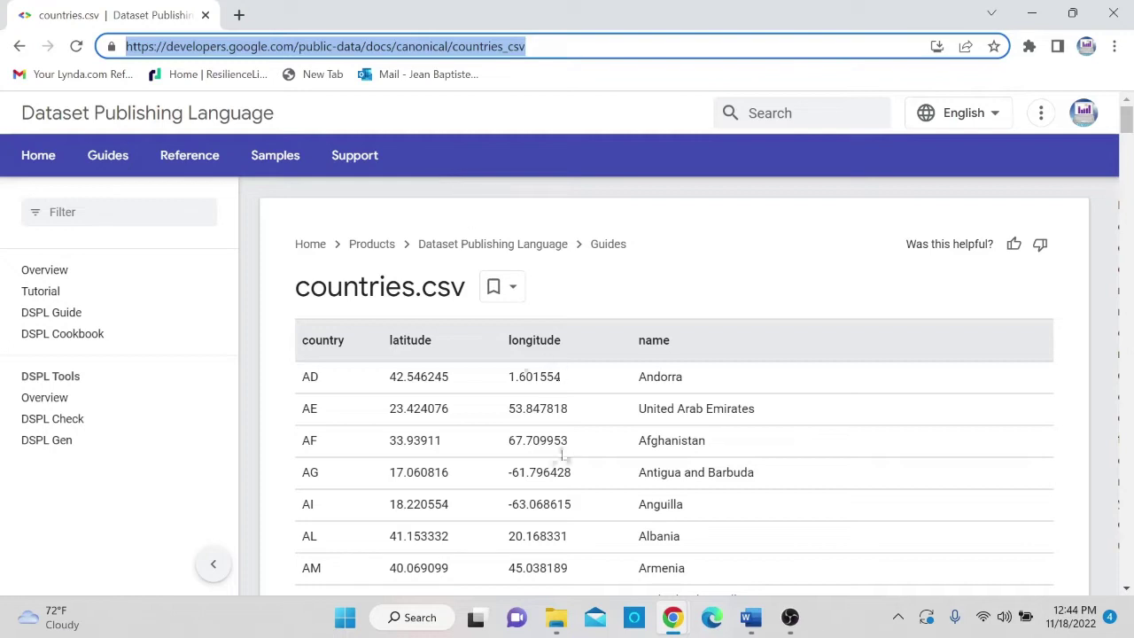
{"action": "scroll", "coordinate": [650, 372], "scroll_direction": "down", "scroll_amount": 2}
{"action": "scroll", "coordinate": [650, 372], "scroll_direction": "down", "scroll_amount": 2}
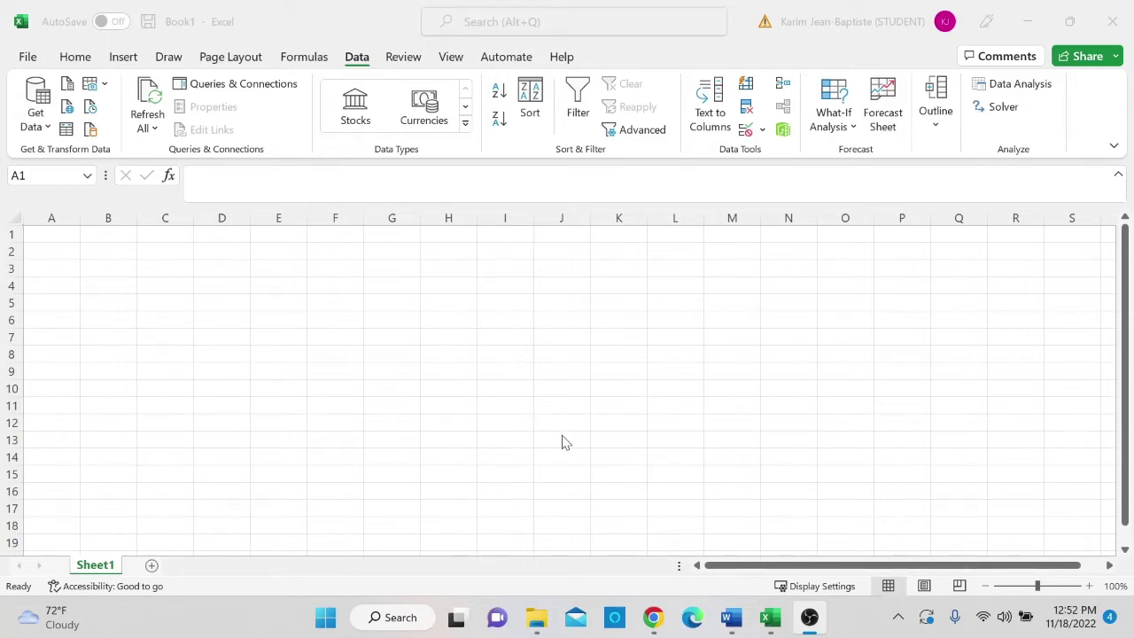
{"action": "left_click", "coordinate": [356, 60]}
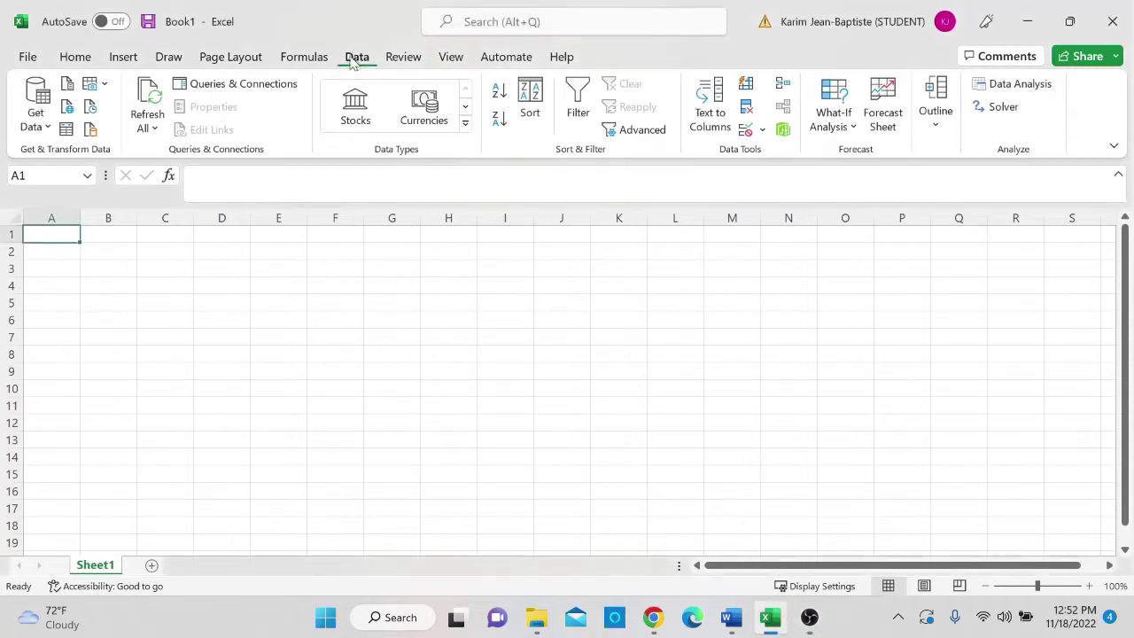
{"action": "left_click", "coordinate": [49, 127]}
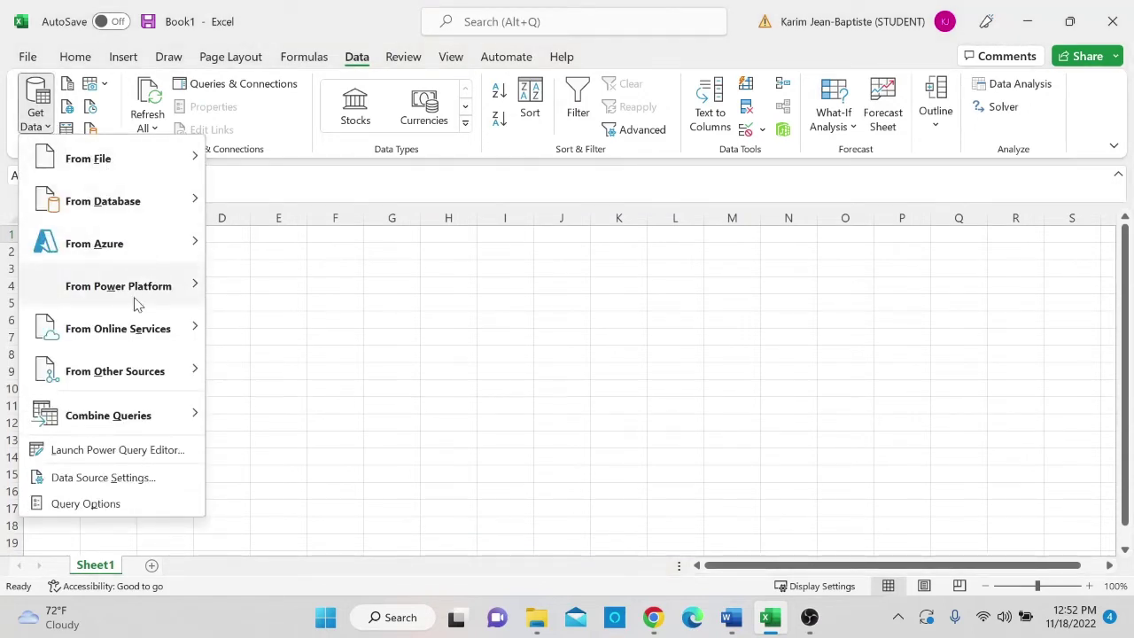
{"action": "mouse_move", "coordinate": [120, 379]}
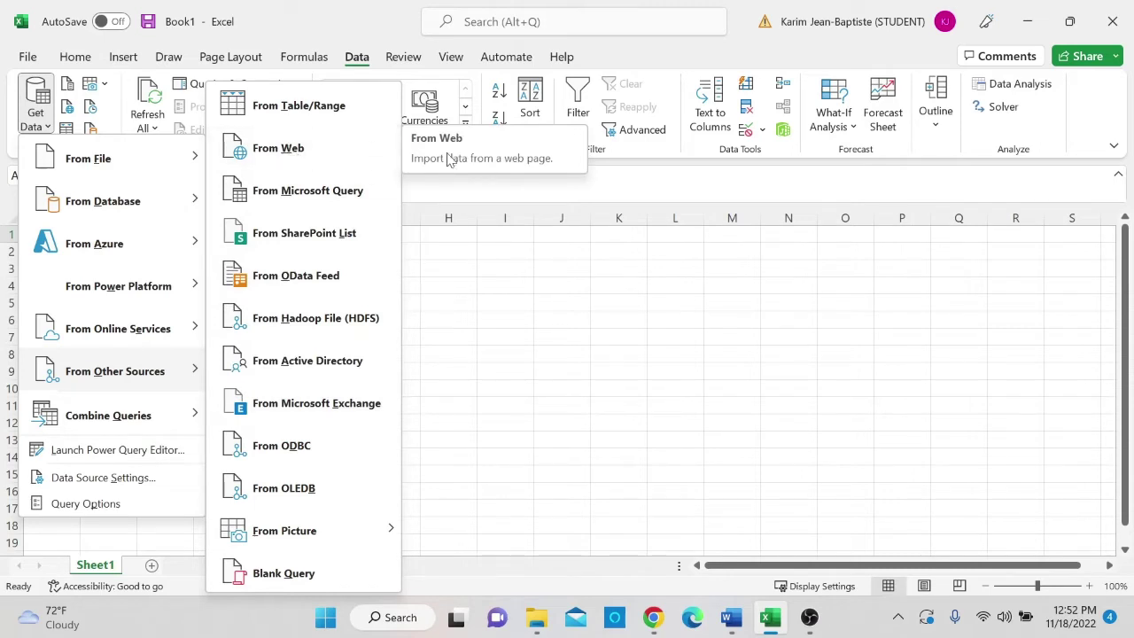
{"action": "left_click", "coordinate": [284, 155]}
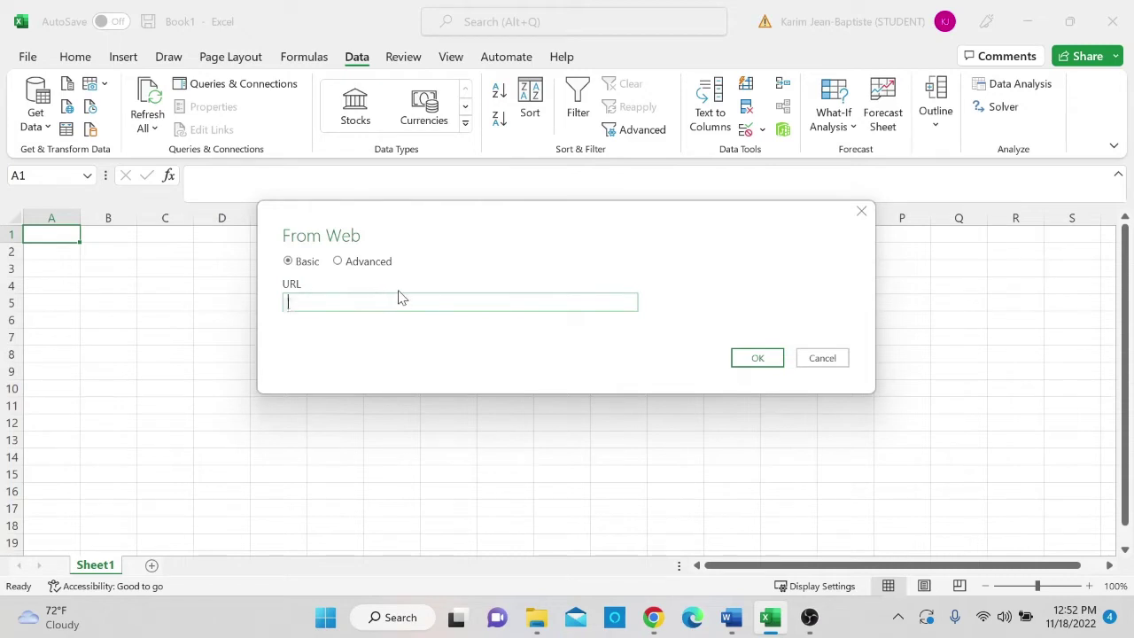
{"action": "key", "text": "ctrl+v"}
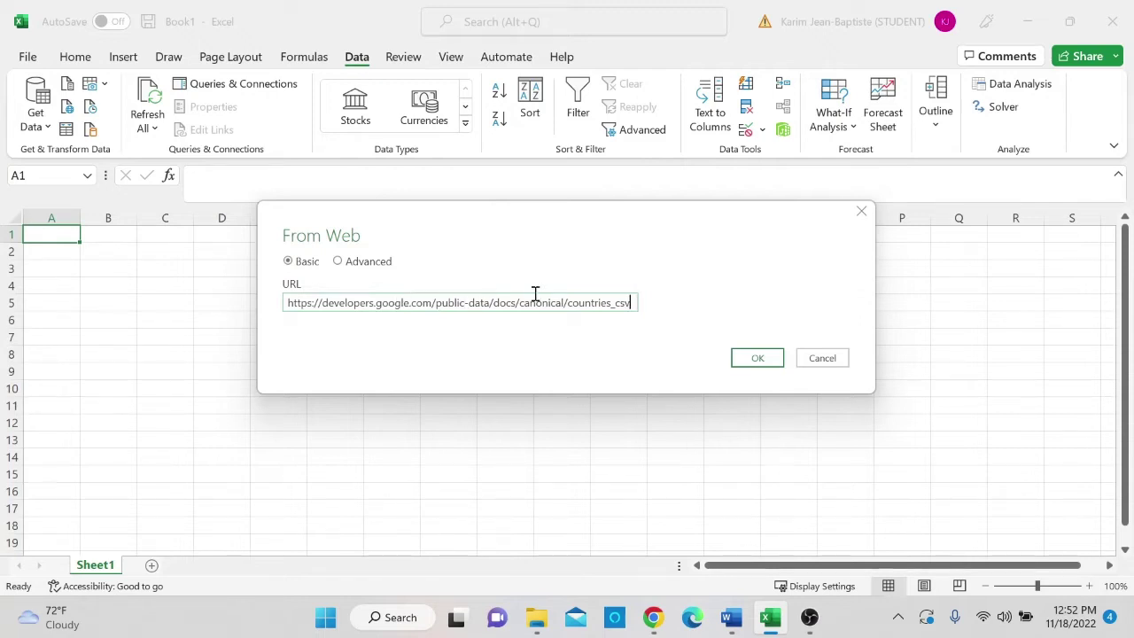
{"action": "left_click", "coordinate": [758, 362]}
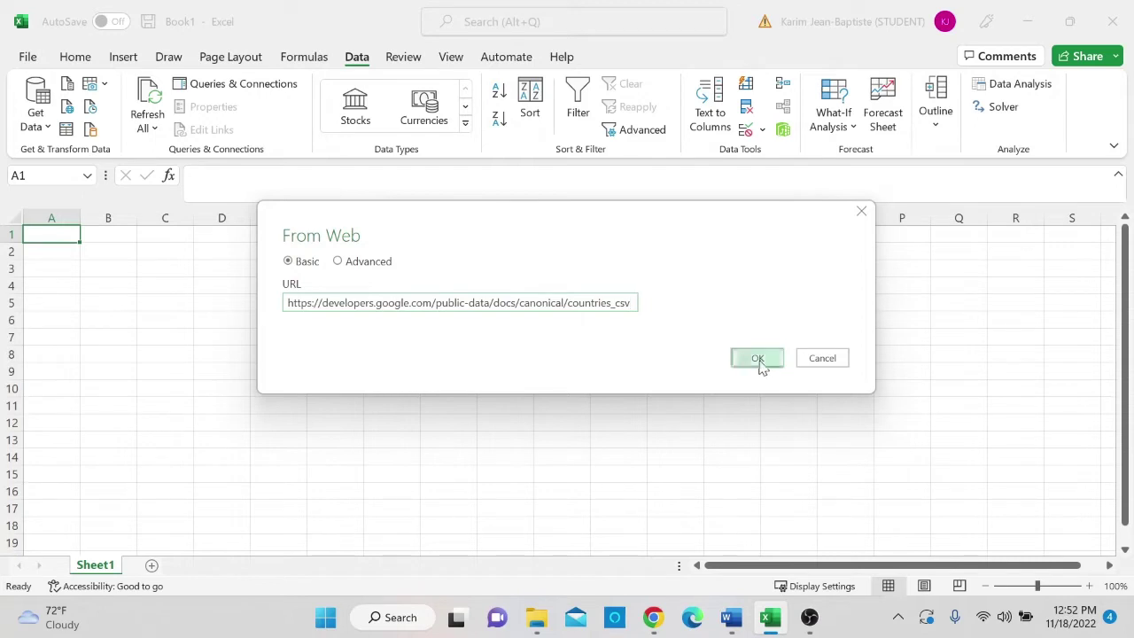
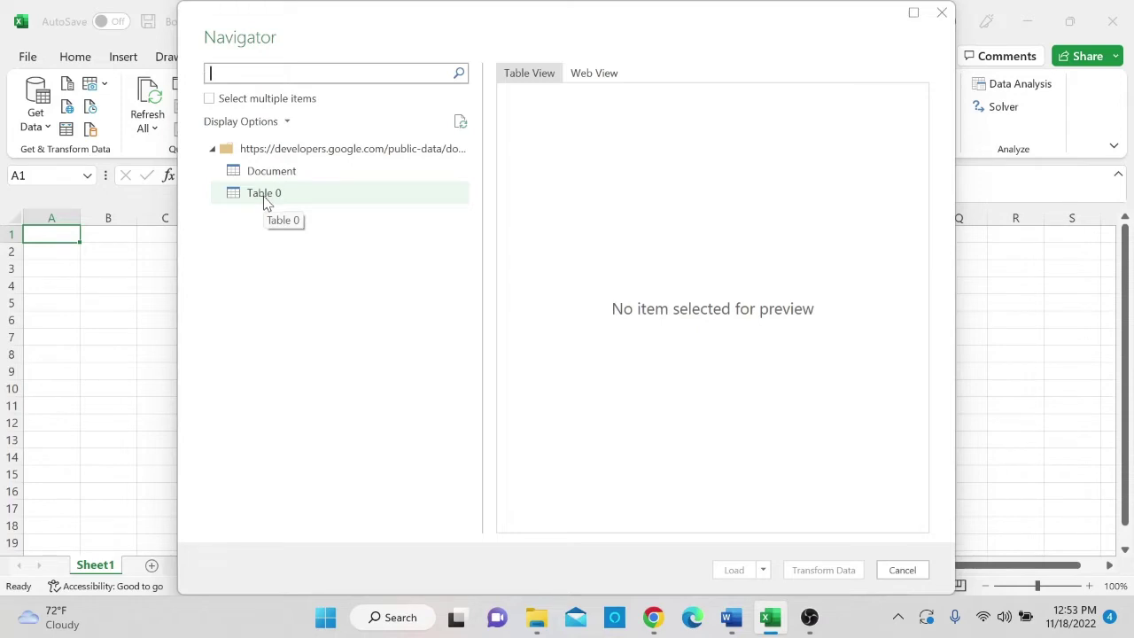
Preview the Document and Table 0 items found at the address, and open Table 0 for transformation in the Power Query Editor.
{"action": "left_click", "coordinate": [268, 176]}
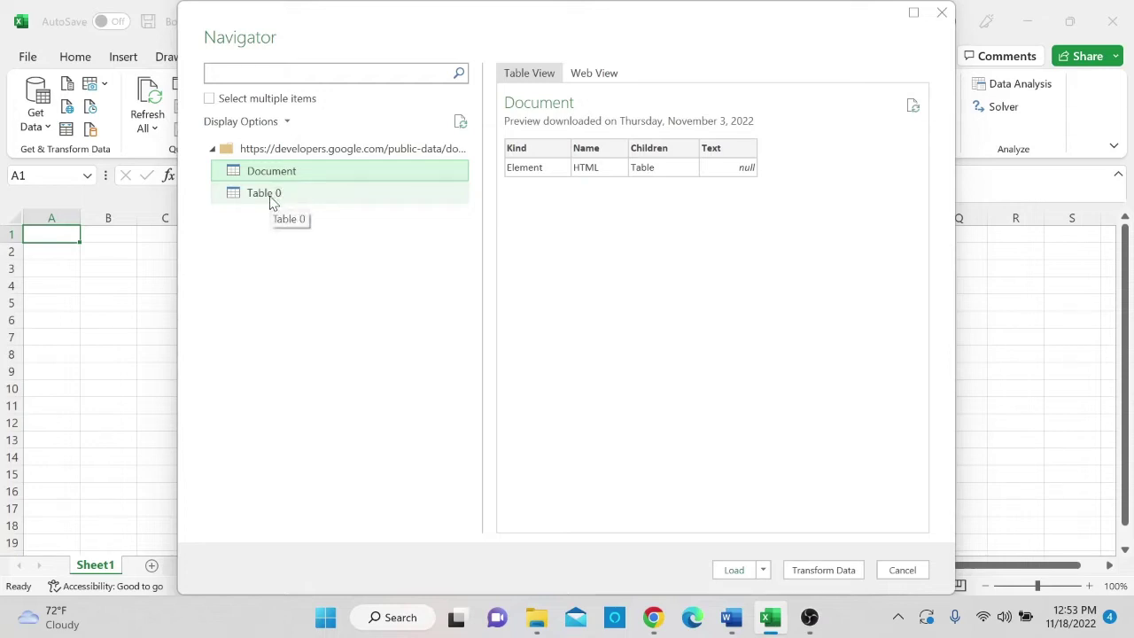
{"action": "left_click", "coordinate": [270, 200]}
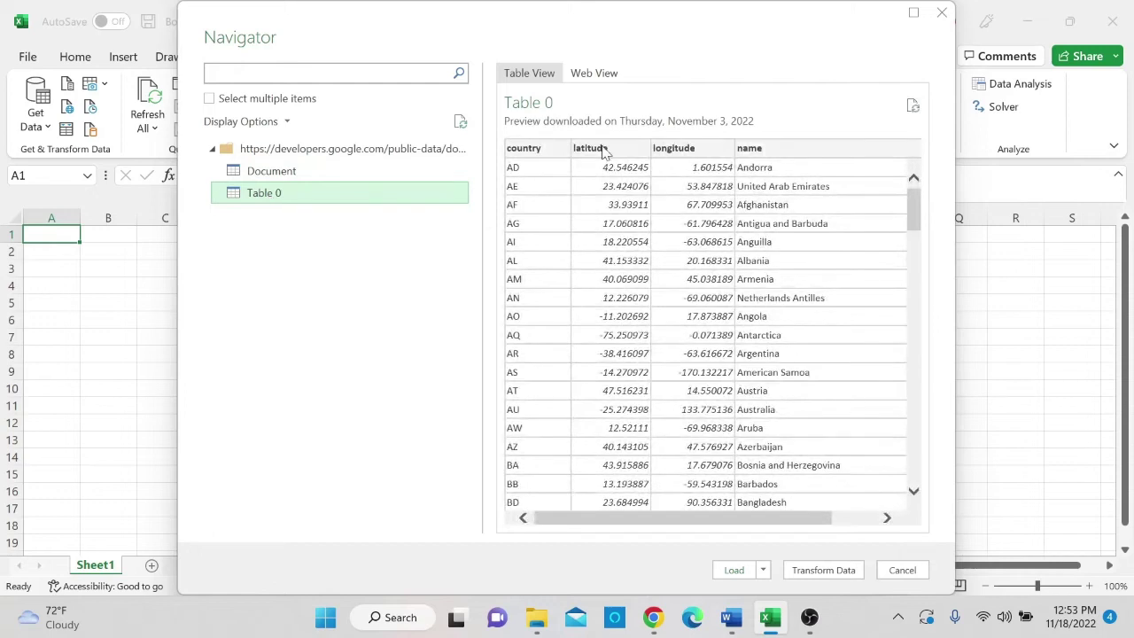
{"action": "left_click_drag", "start_coordinate": [717, 521], "coordinate": [684, 529]}
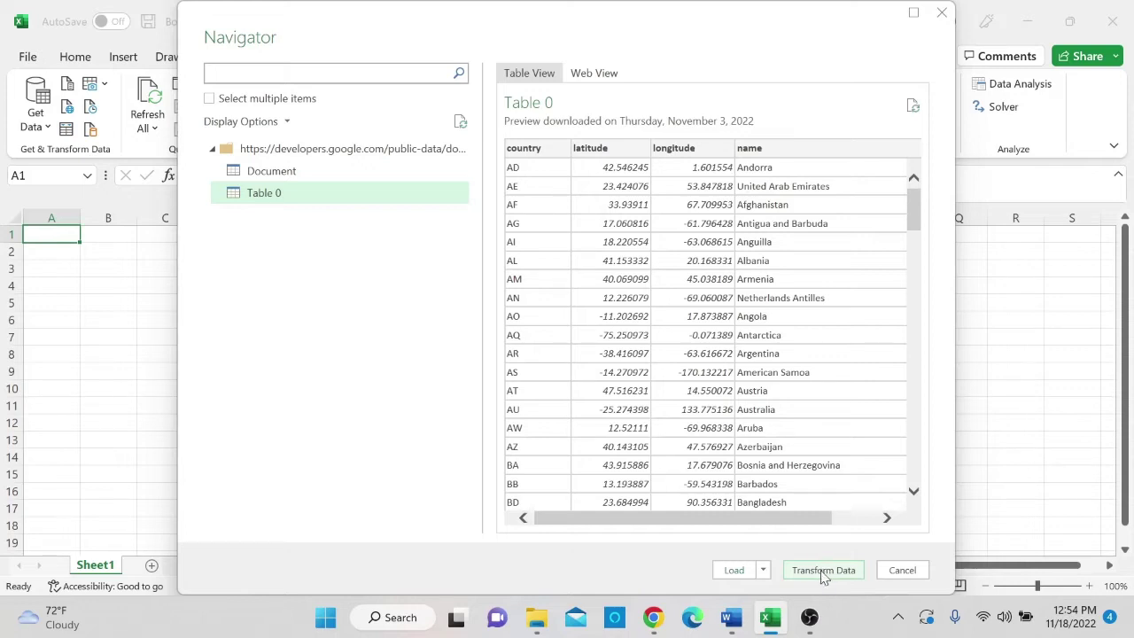
{"action": "left_click", "coordinate": [823, 572]}
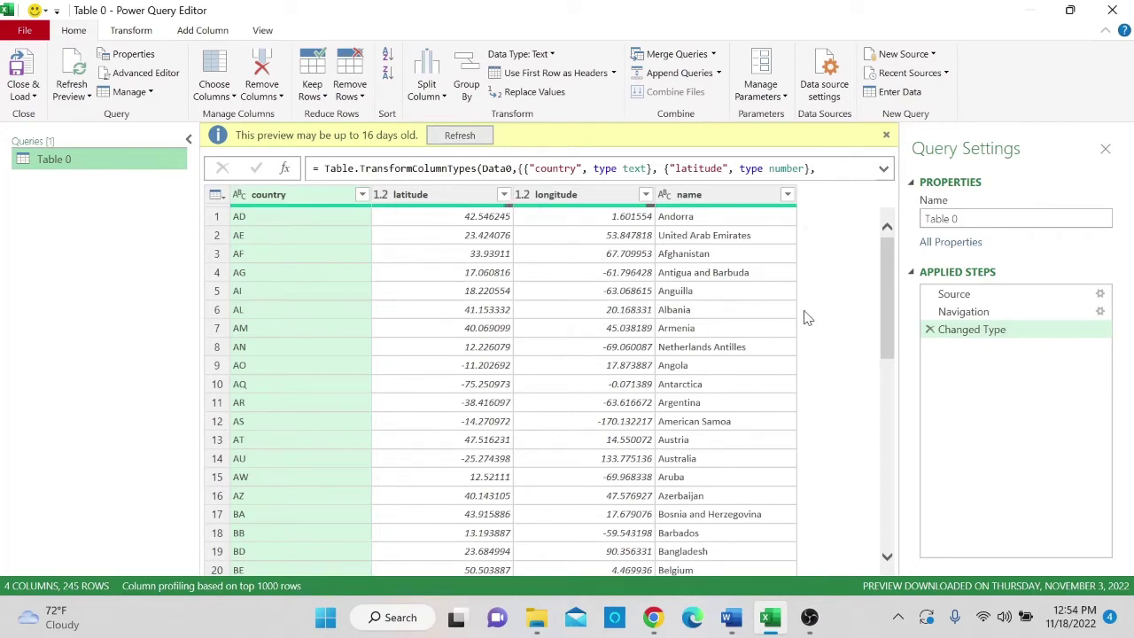
Dismiss the notice about the preview's age and load the Table 0 query into the workbook with Close & Load.
{"action": "scroll", "coordinate": [806, 317], "scroll_direction": "down", "scroll_amount": 2}
{"action": "scroll", "coordinate": [806, 317], "scroll_direction": "down", "scroll_amount": 1}
{"action": "scroll", "coordinate": [804, 315], "scroll_direction": "up", "scroll_amount": 3}
{"action": "left_click", "coordinate": [887, 135]}
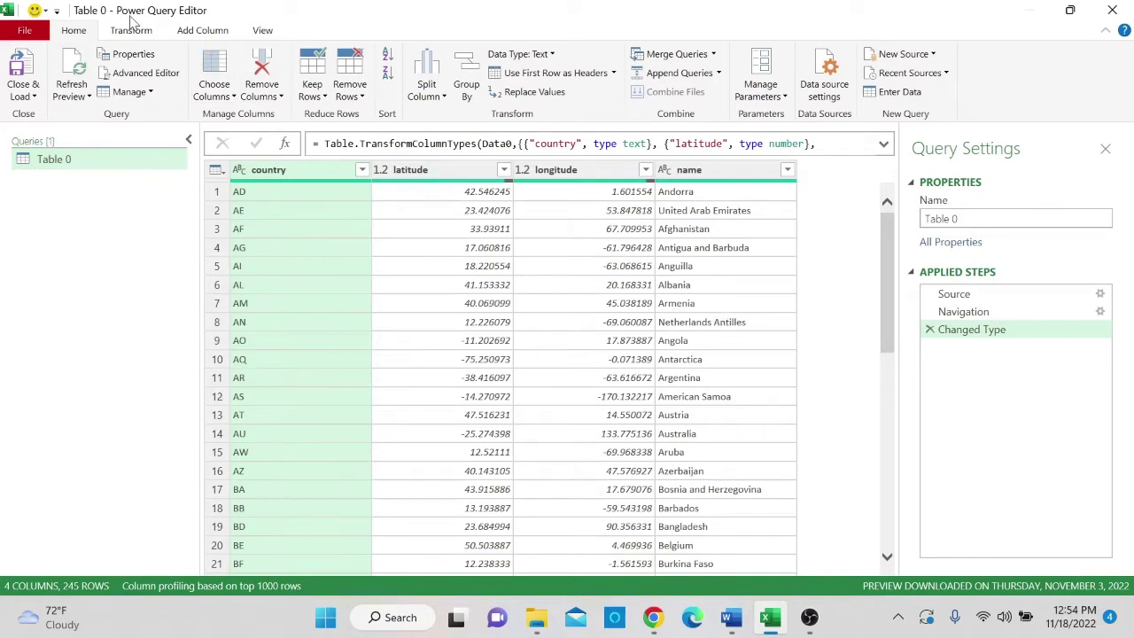
{"action": "left_click", "coordinate": [35, 98]}
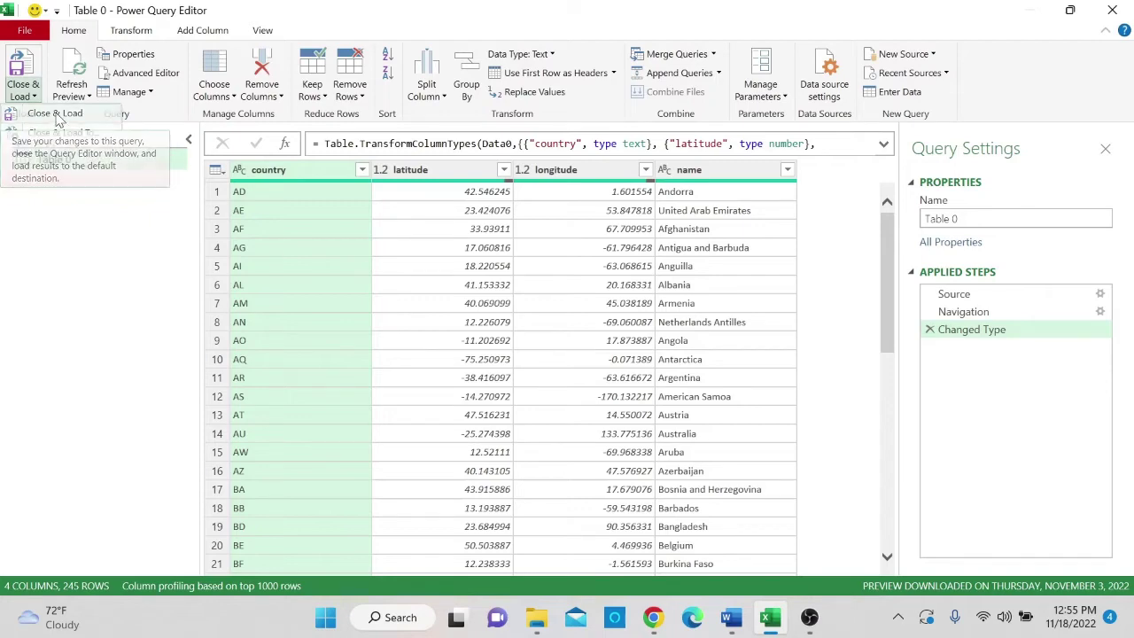
{"action": "left_click", "coordinate": [55, 115]}
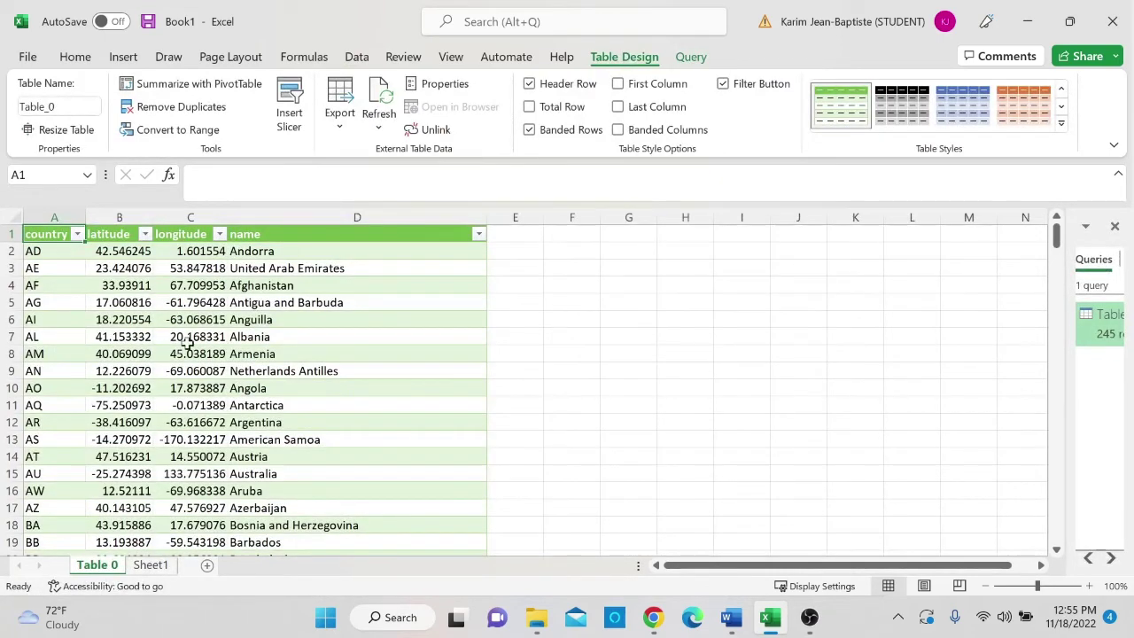
Examine the imported country table in the worksheet and compare it with the source table on the countries.csv page in Chrome.
{"action": "scroll", "coordinate": [209, 363], "scroll_direction": "down", "scroll_amount": 4}
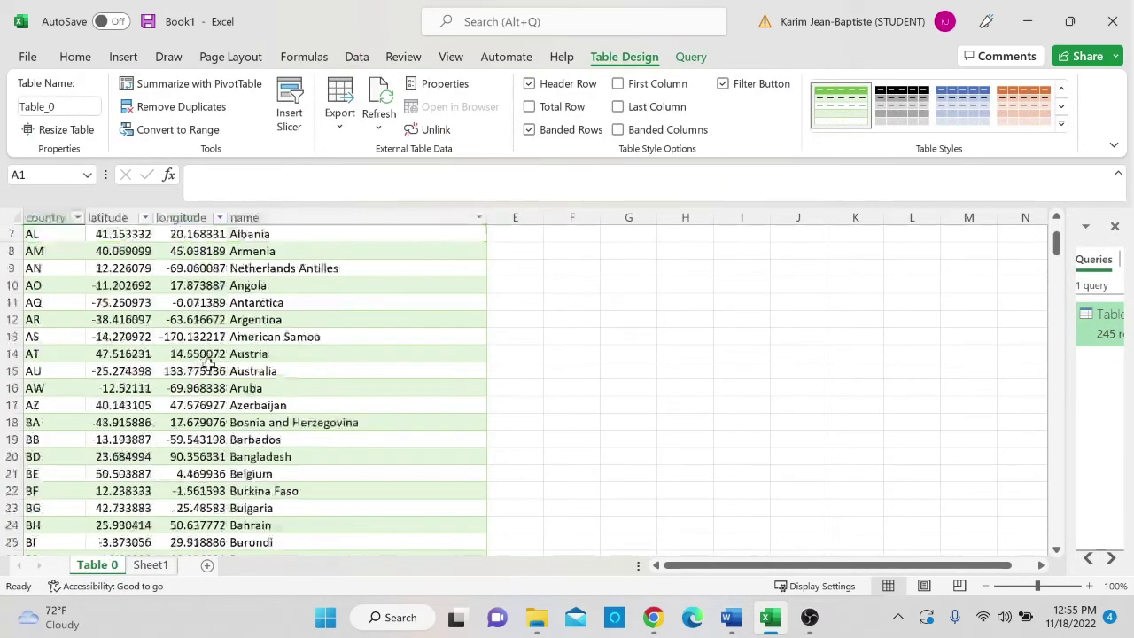
{"action": "scroll", "coordinate": [211, 364], "scroll_direction": "down", "scroll_amount": 3}
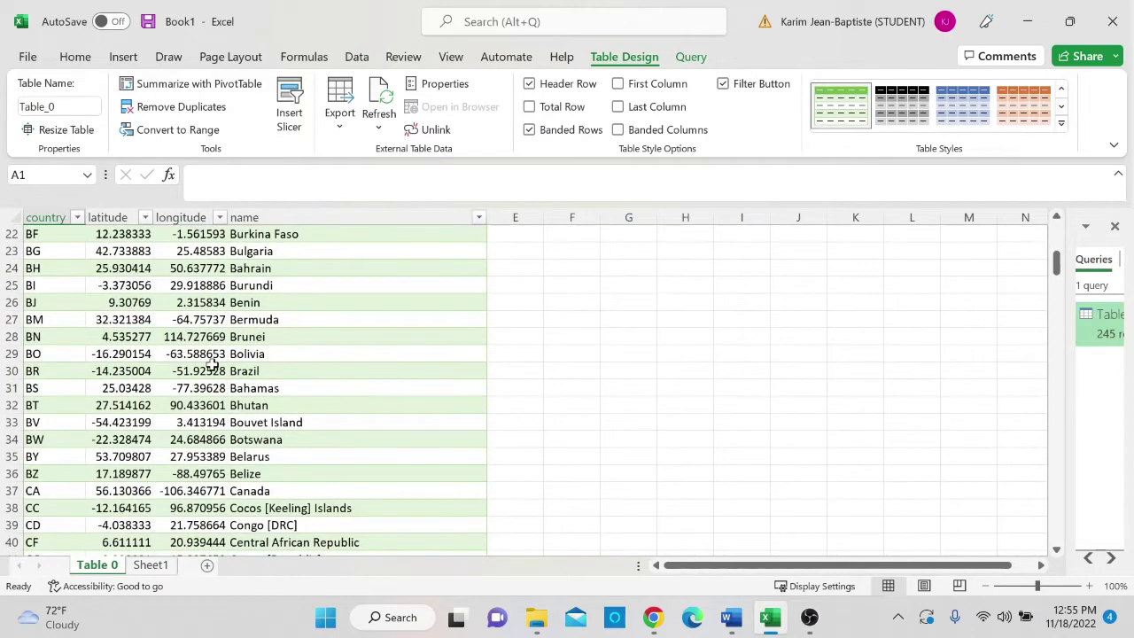
{"action": "scroll", "coordinate": [213, 363], "scroll_direction": "down", "scroll_amount": 3}
{"action": "scroll", "coordinate": [213, 364], "scroll_direction": "up", "scroll_amount": 8}
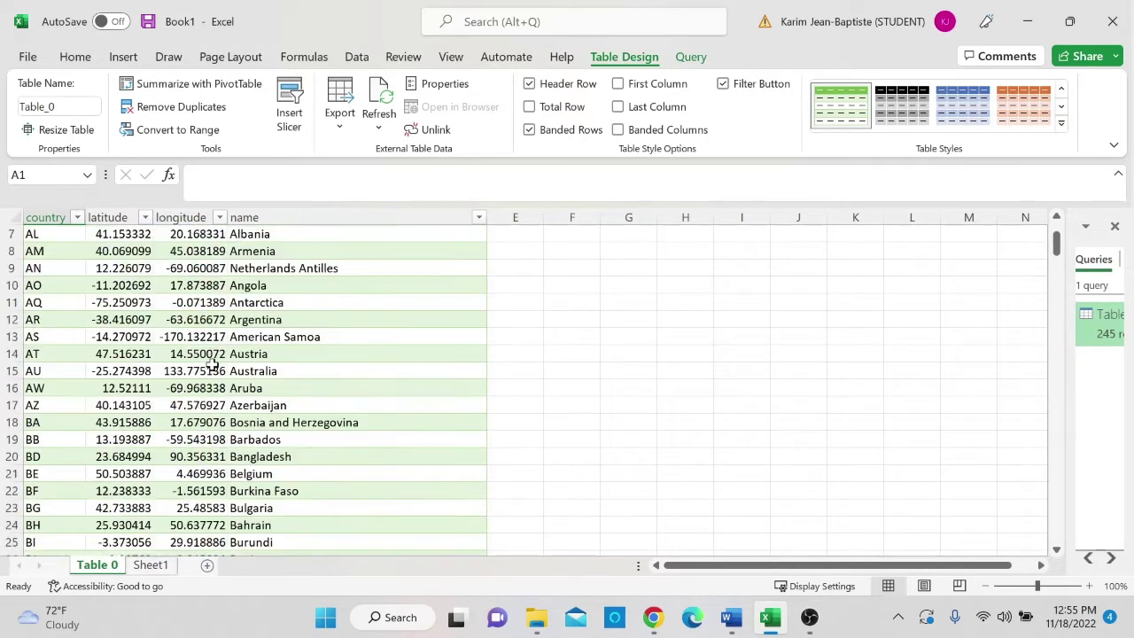
{"action": "scroll", "coordinate": [213, 364], "scroll_direction": "up", "scroll_amount": 2}
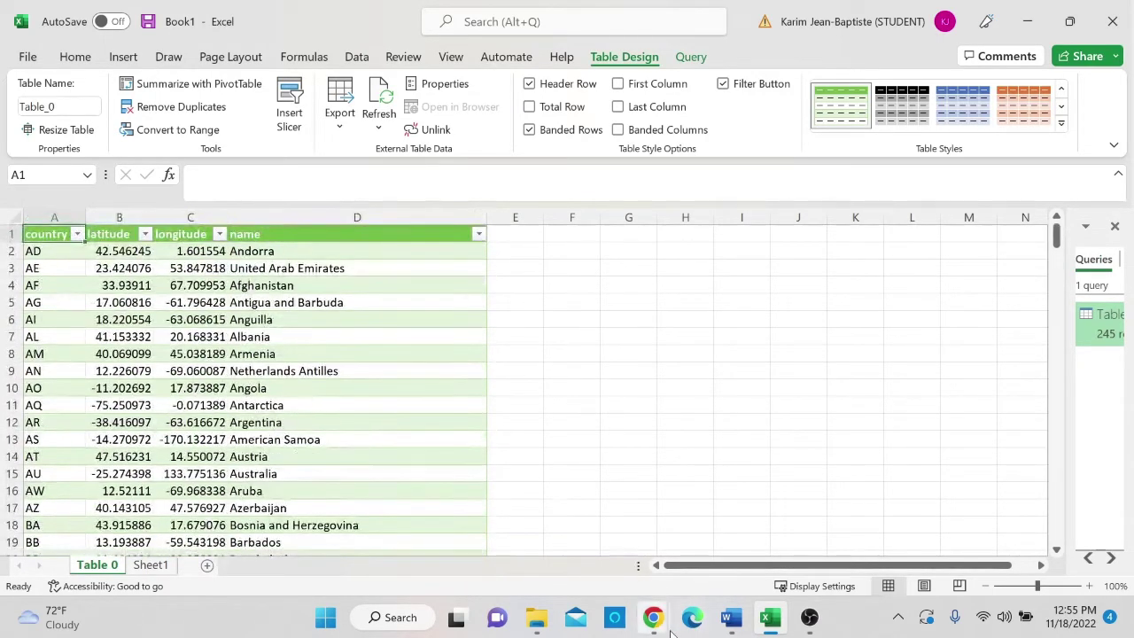
{"action": "mouse_move", "coordinate": [665, 624]}
{"action": "left_click", "coordinate": [689, 562]}
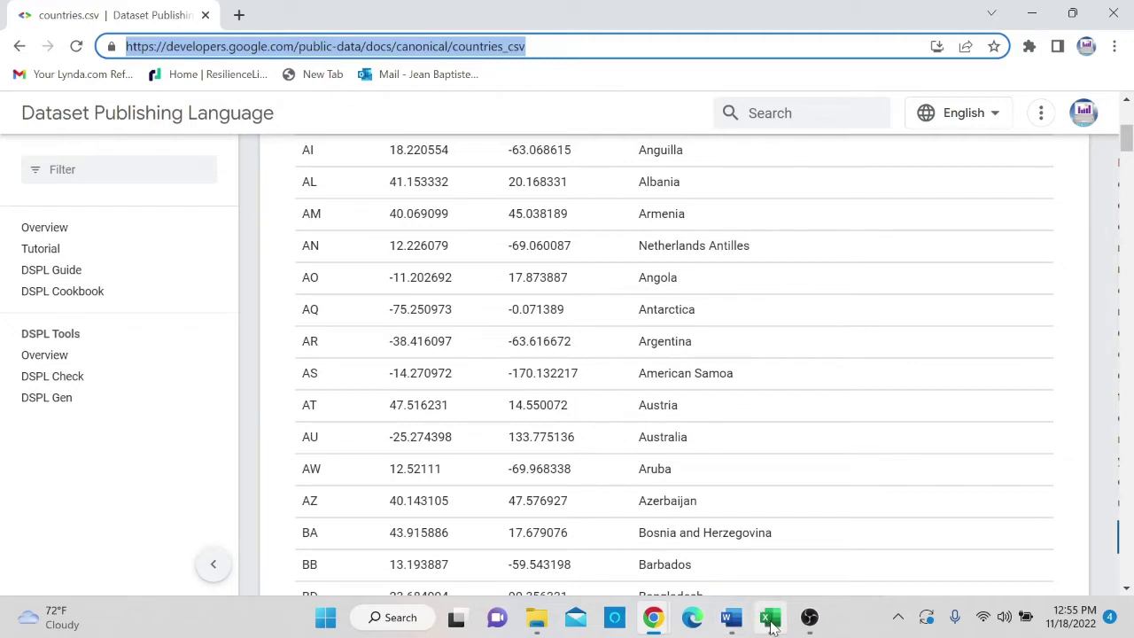
{"action": "scroll", "coordinate": [835, 398], "scroll_direction": "up", "scroll_amount": 4}
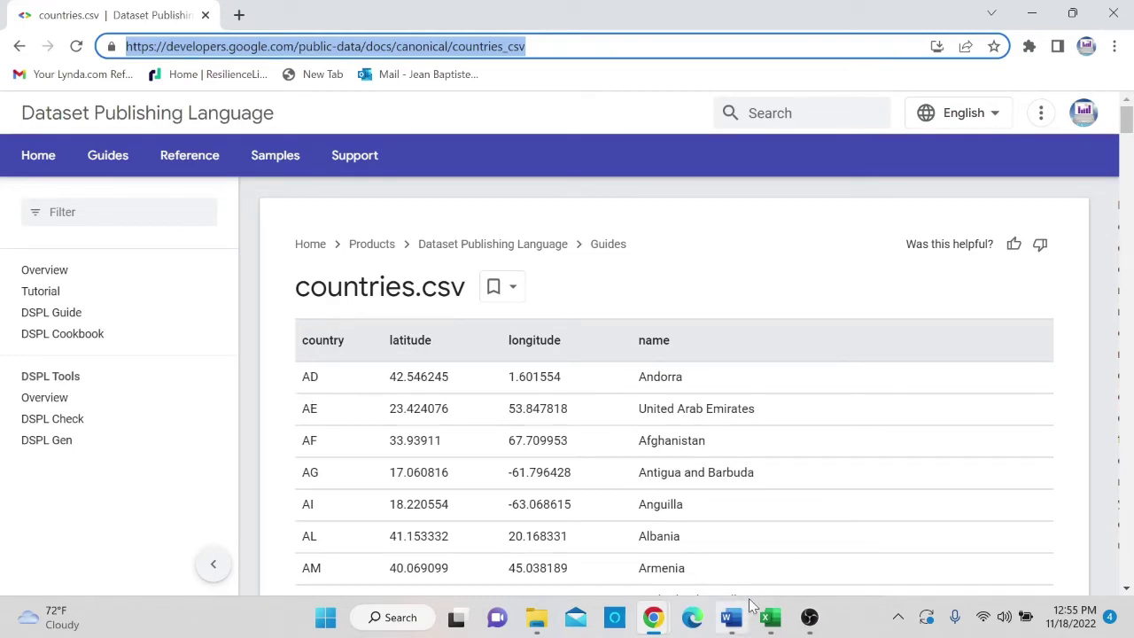
{"action": "left_click", "coordinate": [772, 621]}
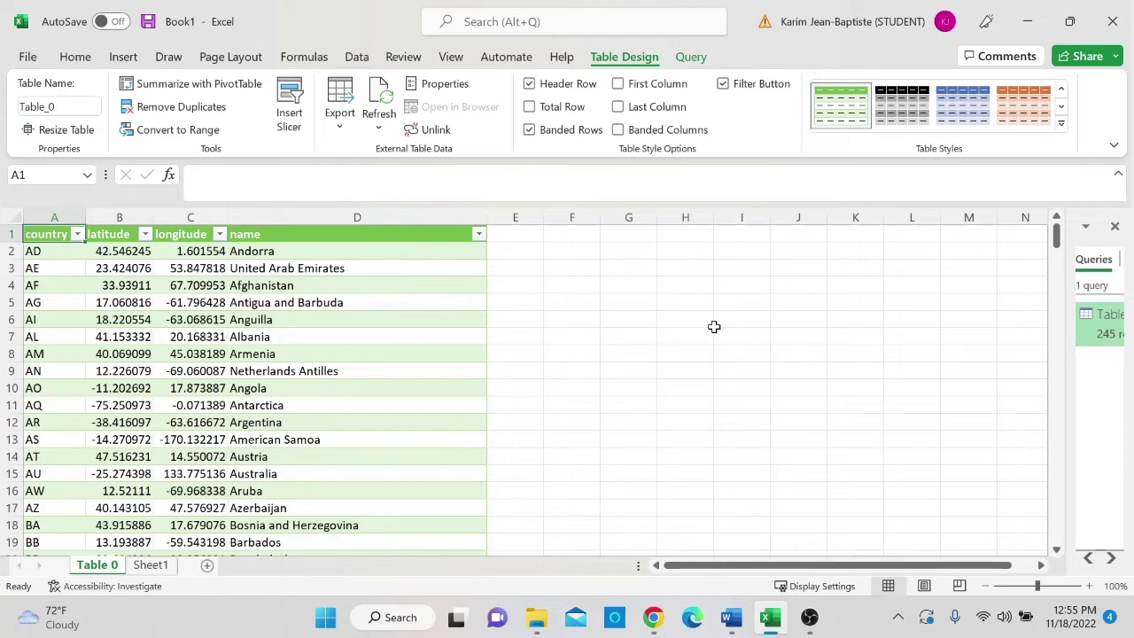
{"action": "scroll", "coordinate": [713, 398], "scroll_direction": "down", "scroll_amount": 7}
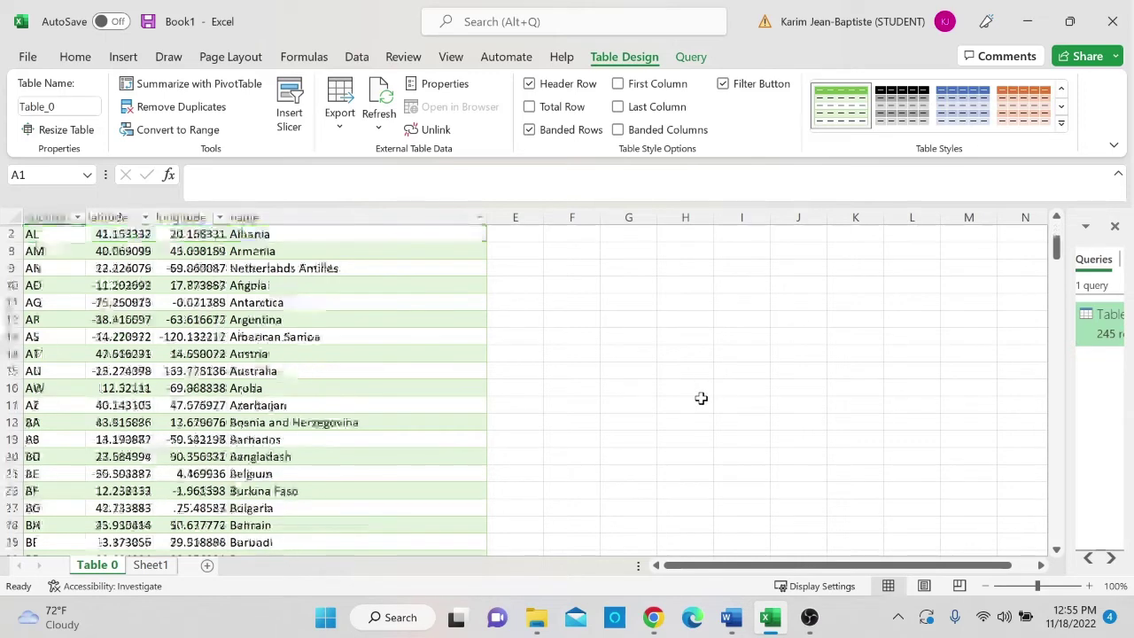
{"action": "scroll", "coordinate": [701, 398], "scroll_direction": "up", "scroll_amount": 1}
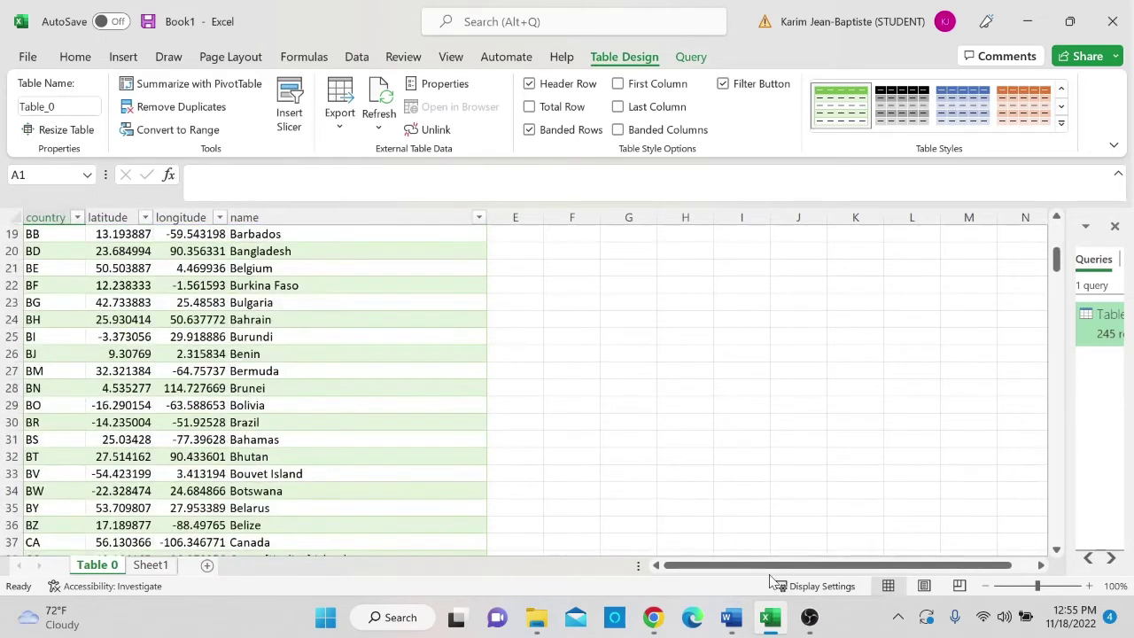
Widen the Queries & Connections pane and inspect the Table 0 query's preview and load details.
{"action": "left_click_drag", "start_coordinate": [772, 567], "coordinate": [868, 564]}
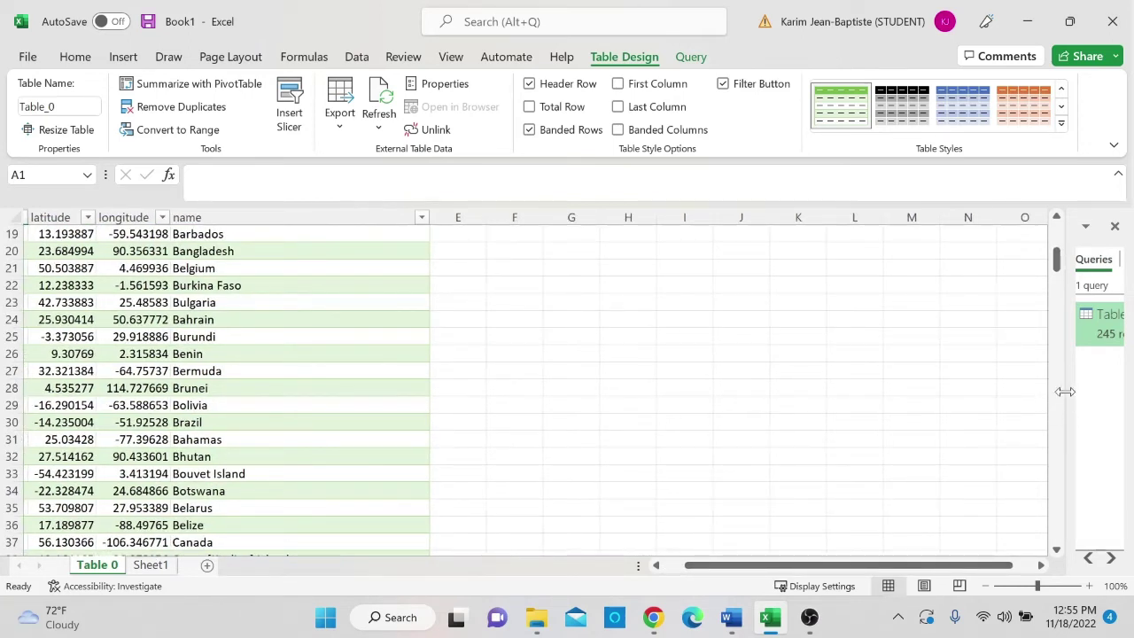
{"action": "left_click_drag", "start_coordinate": [1068, 391], "coordinate": [904, 413]}
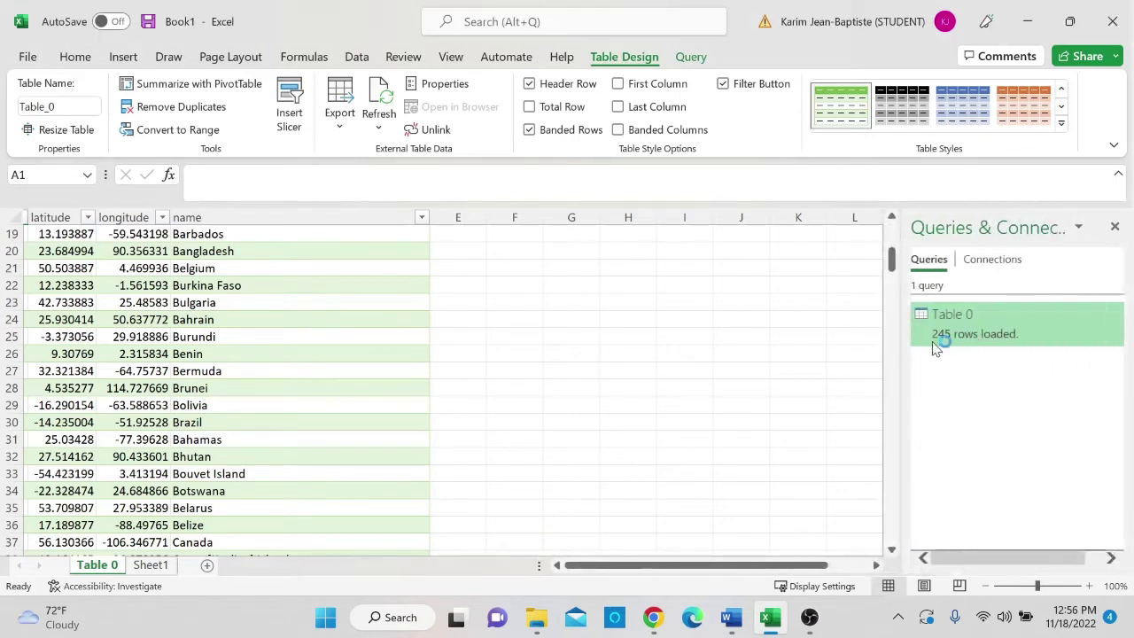
{"action": "mouse_move", "coordinate": [935, 348]}
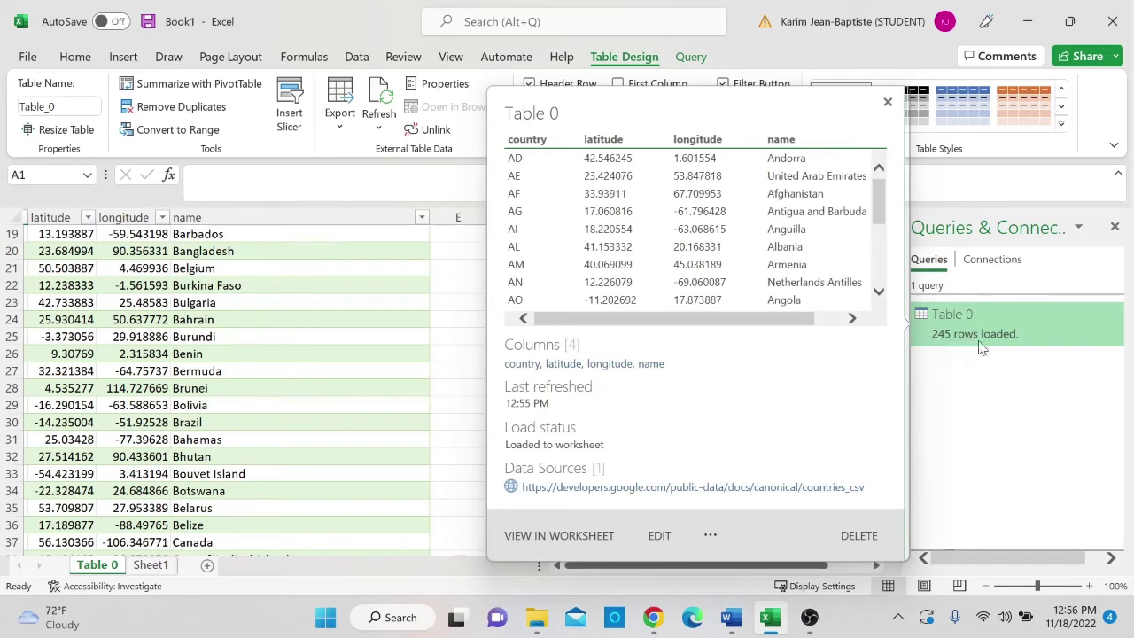
{"action": "scroll", "coordinate": [780, 222], "scroll_direction": "down", "scroll_amount": 1}
{"action": "scroll", "coordinate": [779, 221], "scroll_direction": "down", "scroll_amount": 2}
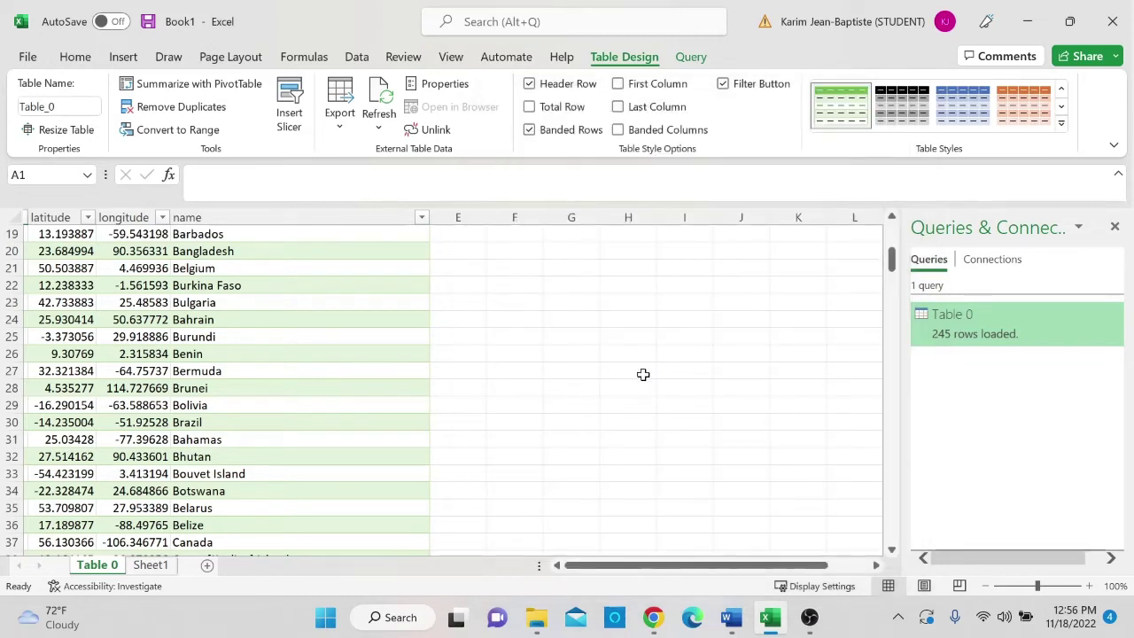
{"action": "left_click", "coordinate": [28, 57]}
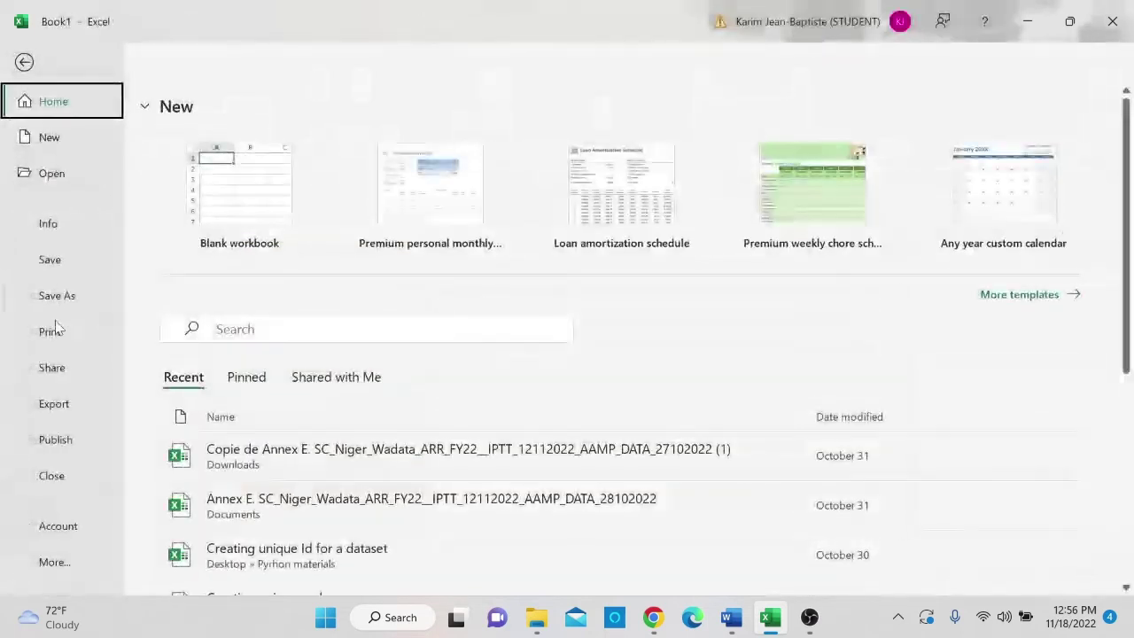
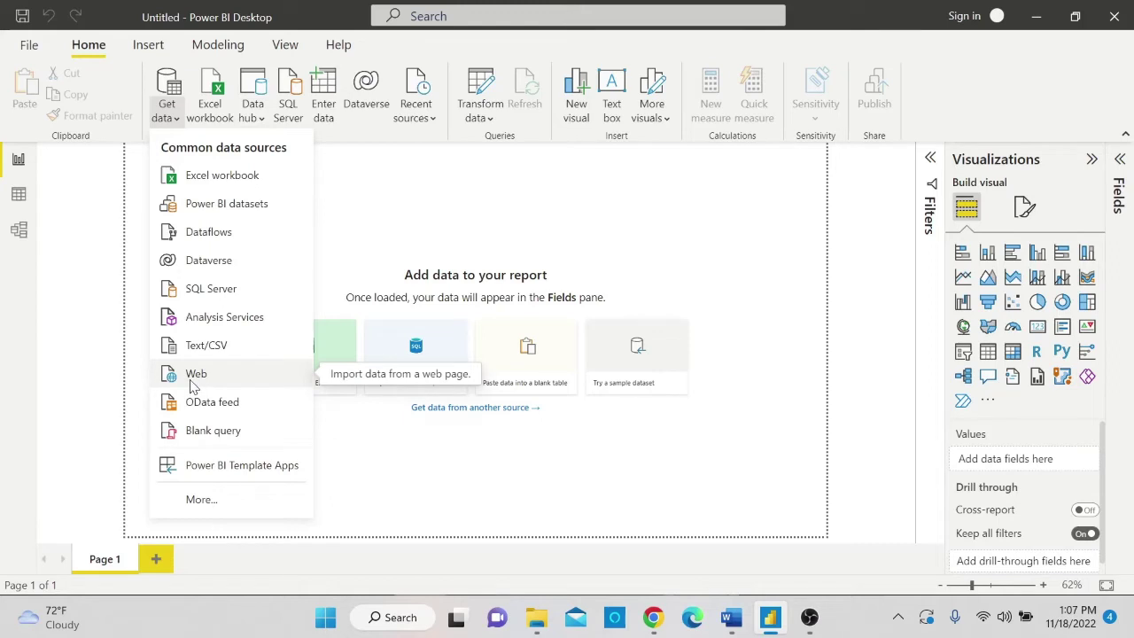
{"action": "left_click", "coordinate": [193, 381]}
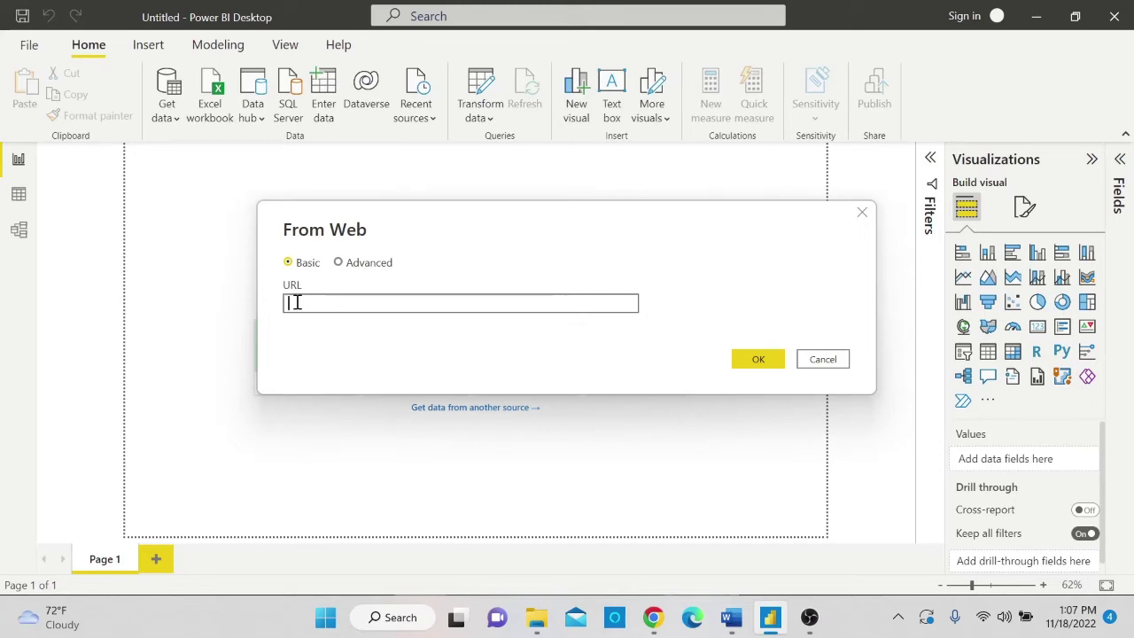
{"action": "type", "text": "https://developers.google.com/public-data/docs/canonical/countries_csv"}
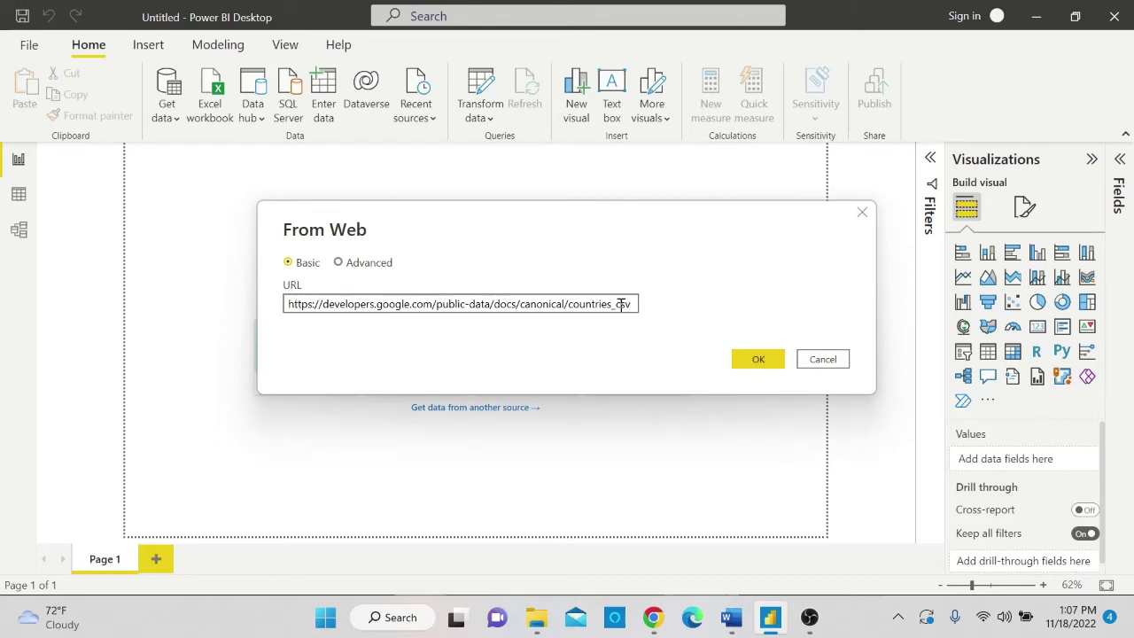
{"action": "left_click", "coordinate": [752, 361]}
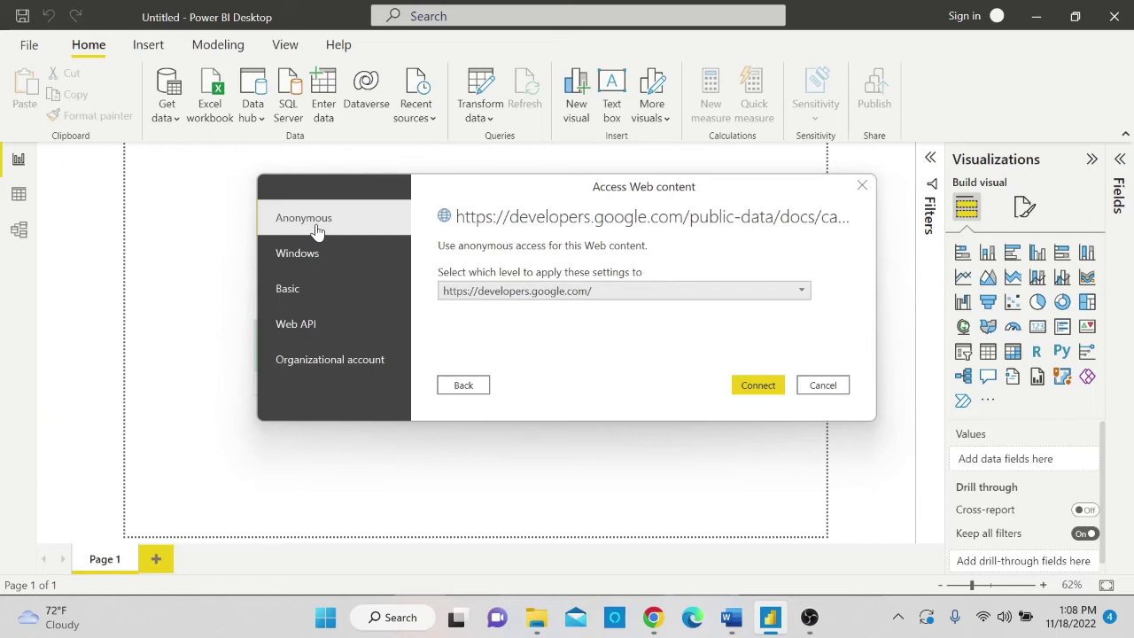
{"action": "left_click", "coordinate": [759, 387]}
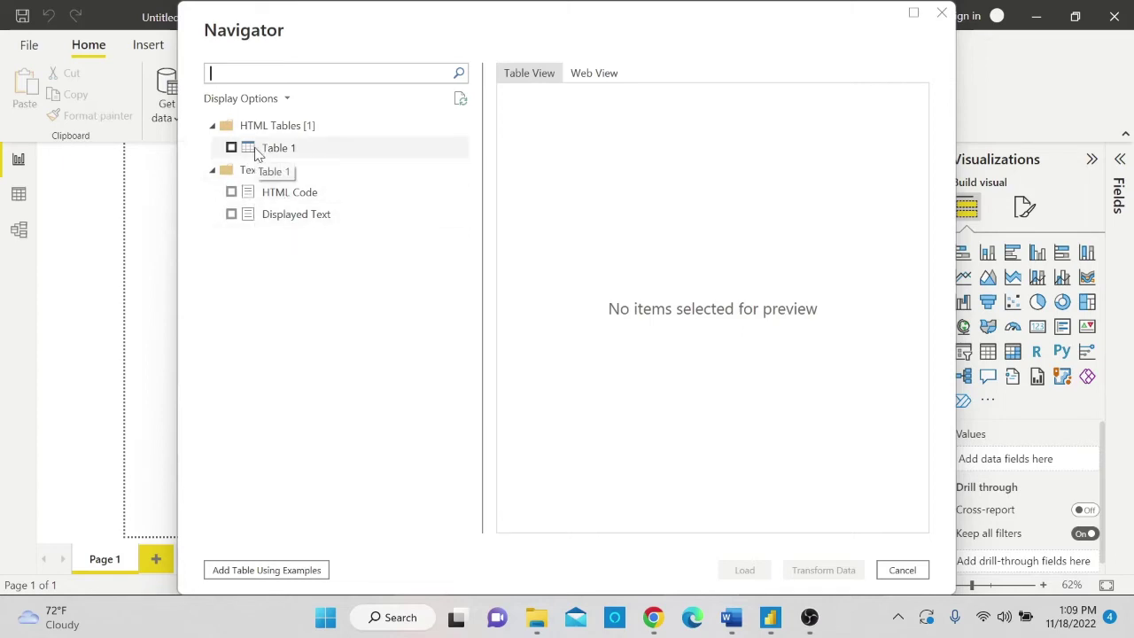
Preview Table 1, HTML Code and Displayed Text, keep only Table 1 selected, and open it for transformation in the Power Query Editor.
{"action": "left_click", "coordinate": [231, 148]}
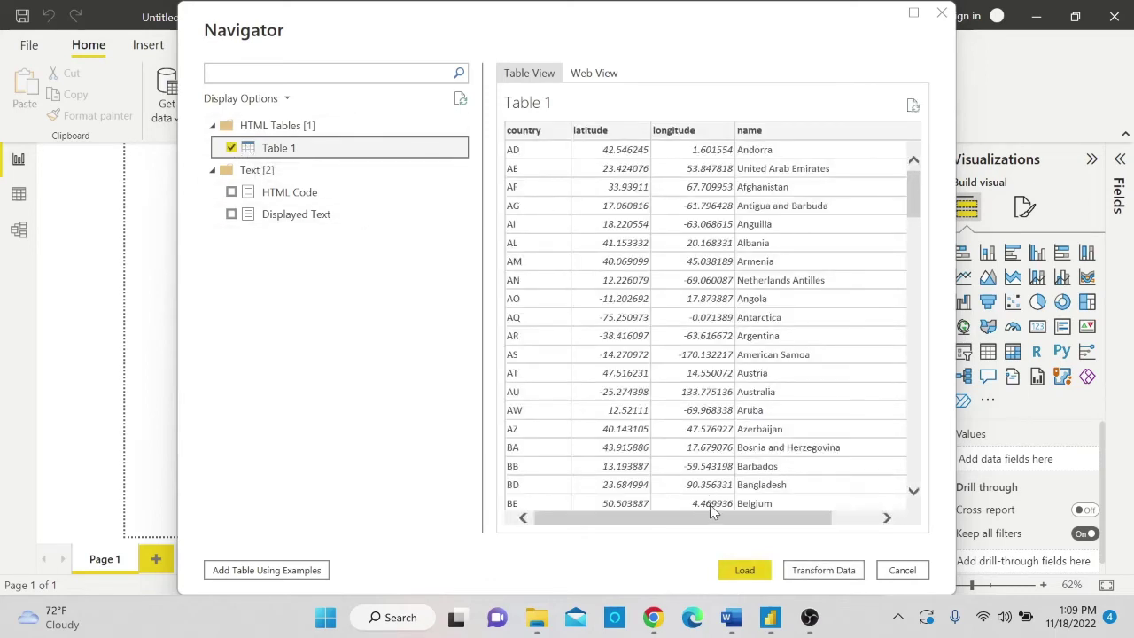
{"action": "left_click_drag", "start_coordinate": [711, 523], "coordinate": [683, 544]}
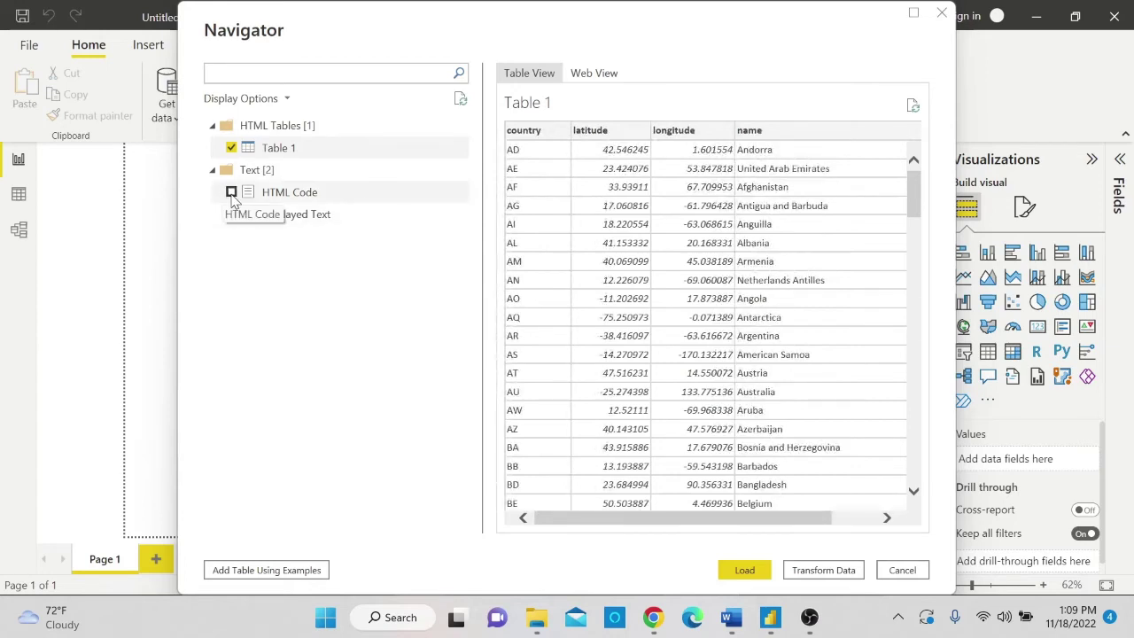
{"action": "left_click", "coordinate": [232, 193]}
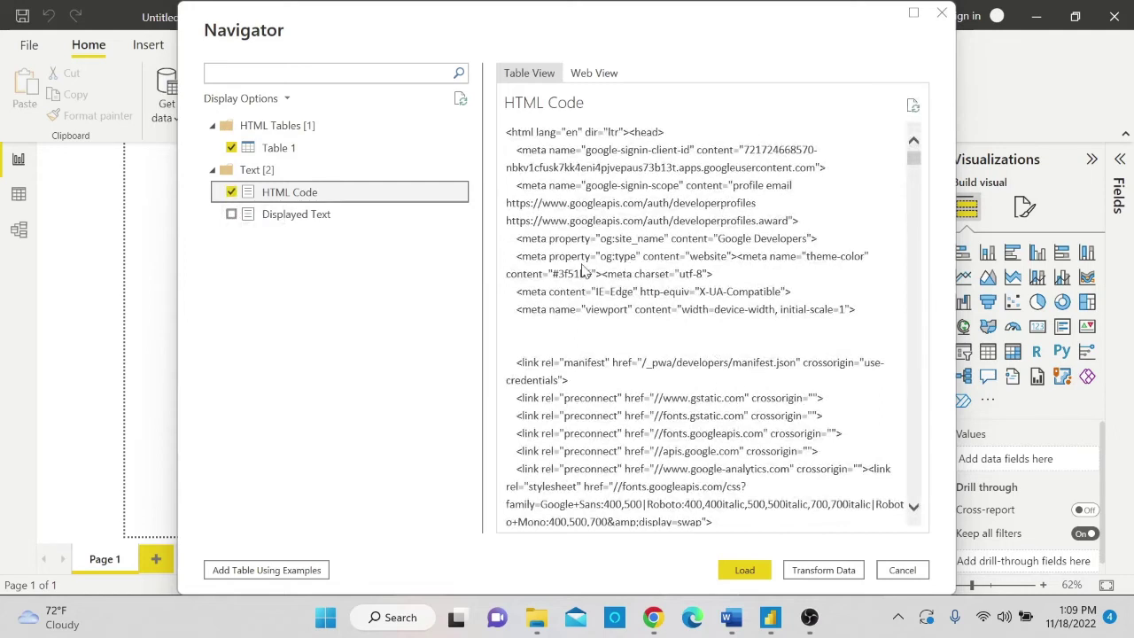
{"action": "left_click", "coordinate": [231, 214]}
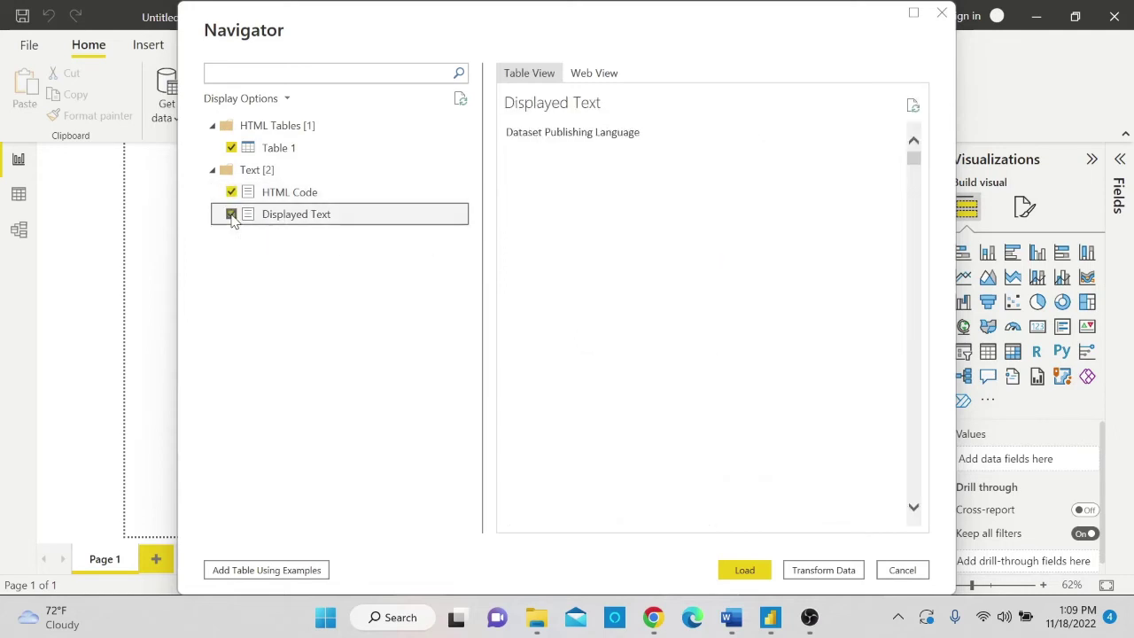
{"action": "left_click", "coordinate": [231, 214]}
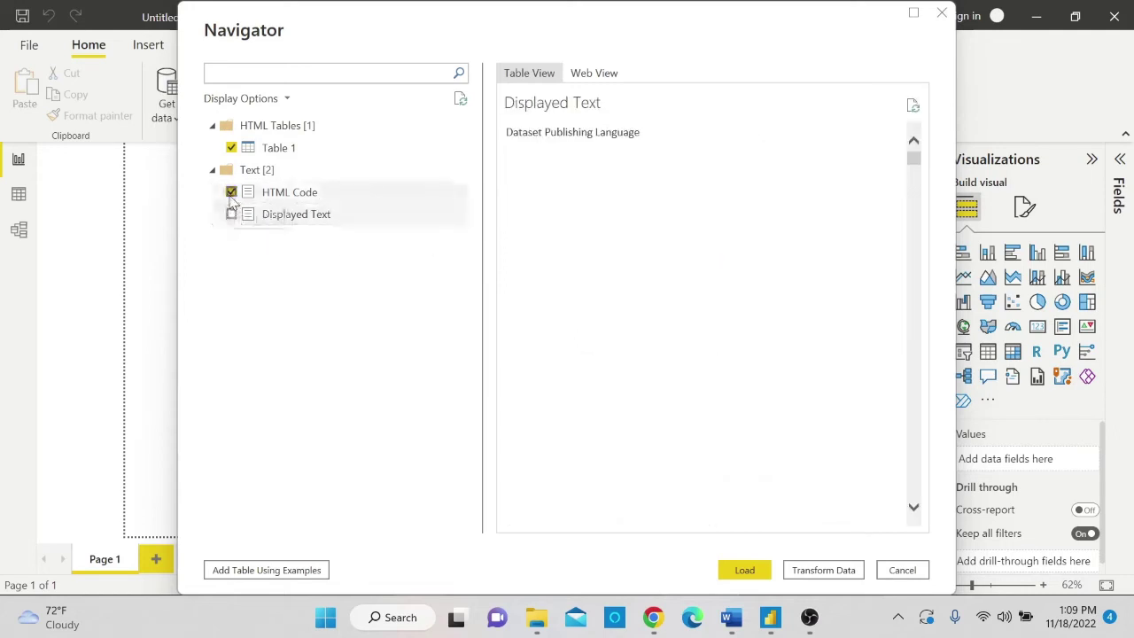
{"action": "left_click", "coordinate": [231, 192]}
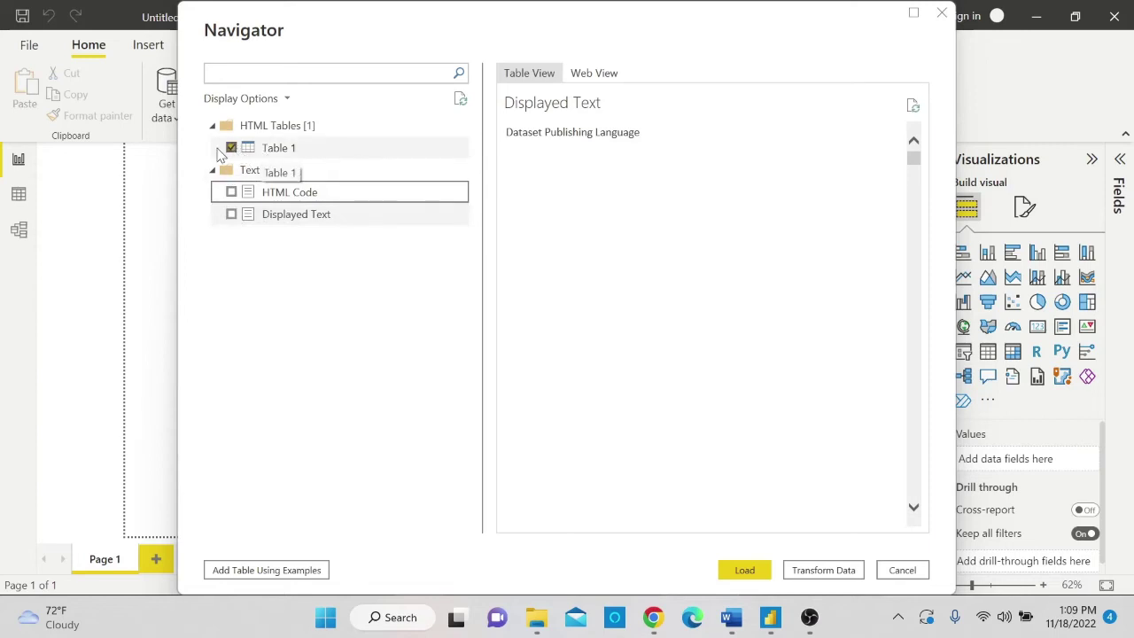
{"action": "left_click", "coordinate": [263, 154]}
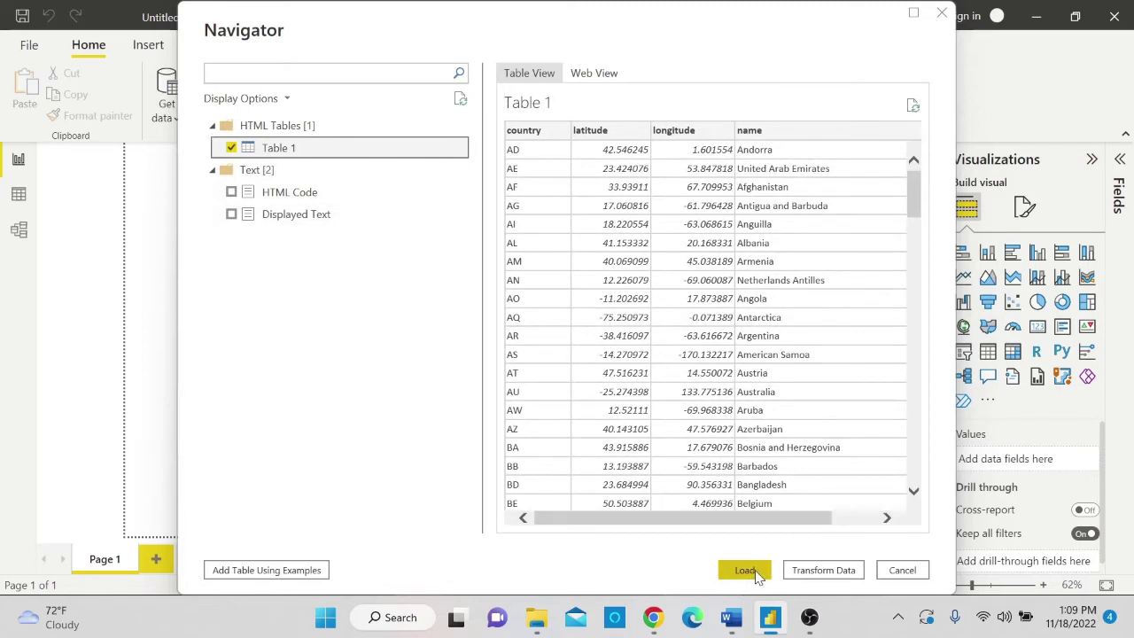
{"action": "left_click", "coordinate": [818, 574]}
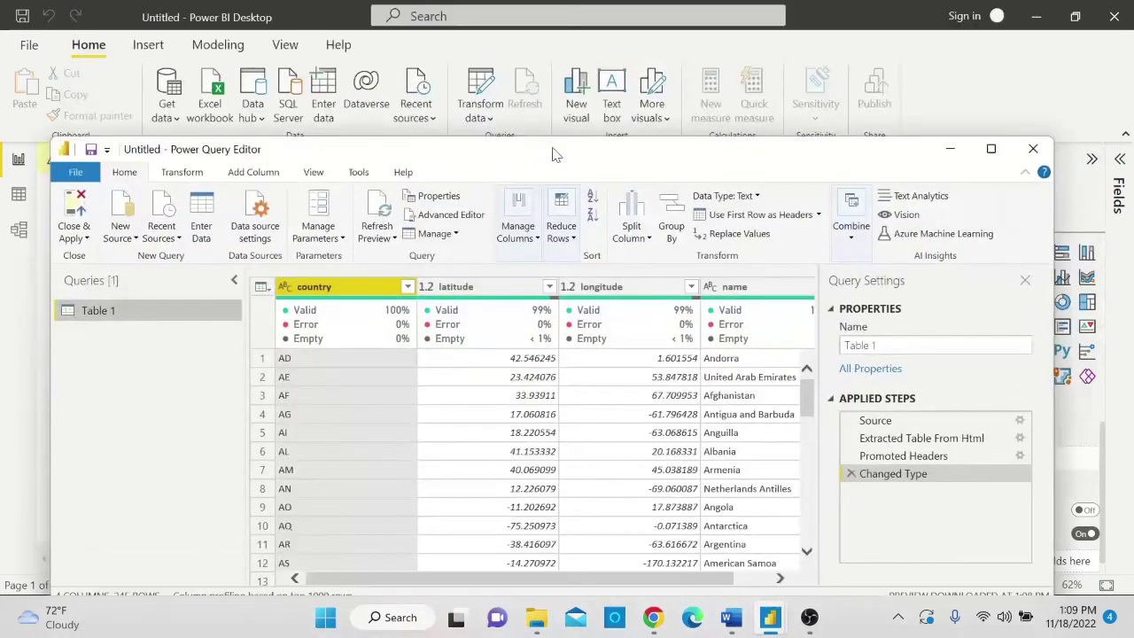
Maximize the Power Query Editor and examine Table 1's rows and its Source and Extracted Table From Html steps.
{"action": "left_click_drag", "start_coordinate": [553, 155], "coordinate": [570, 125]}
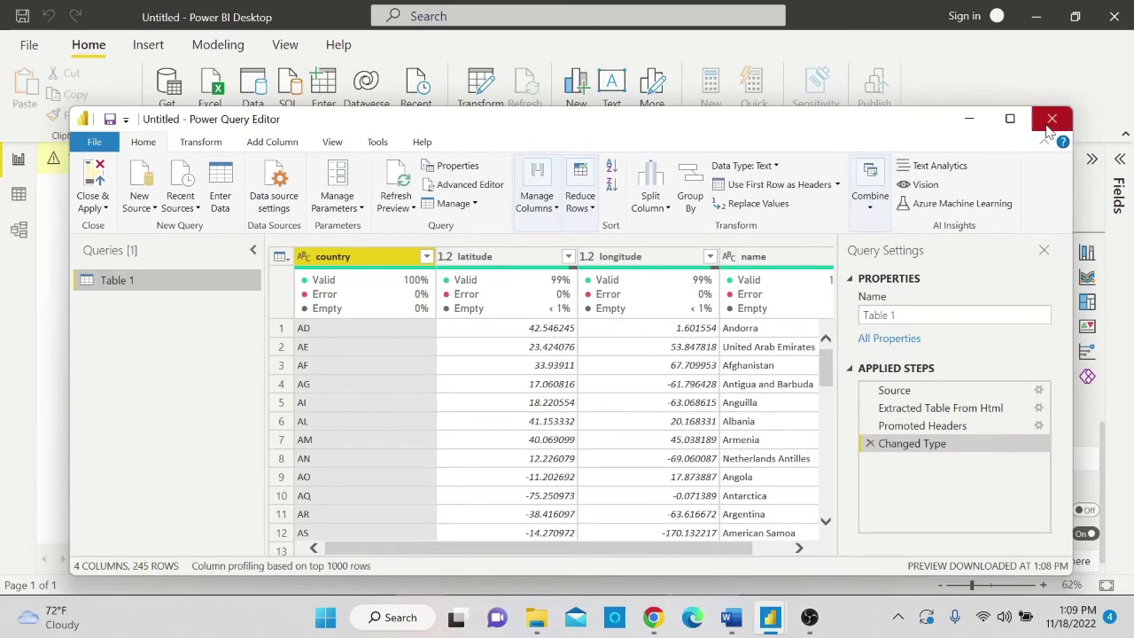
{"action": "left_click", "coordinate": [1009, 117]}
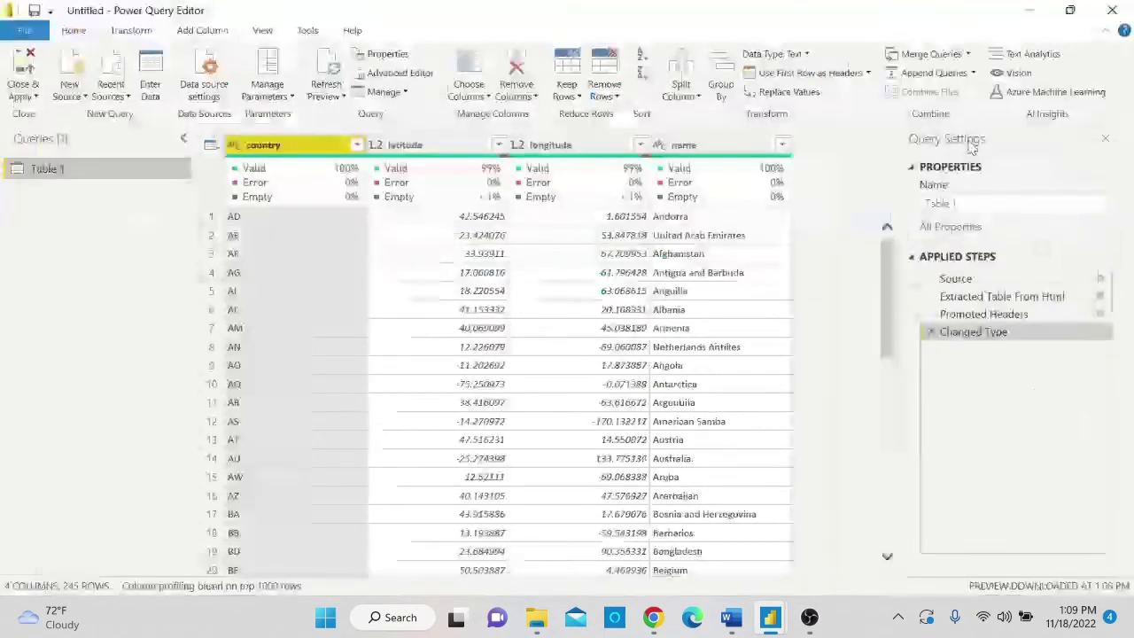
{"action": "scroll", "coordinate": [539, 362], "scroll_direction": "down", "scroll_amount": 6}
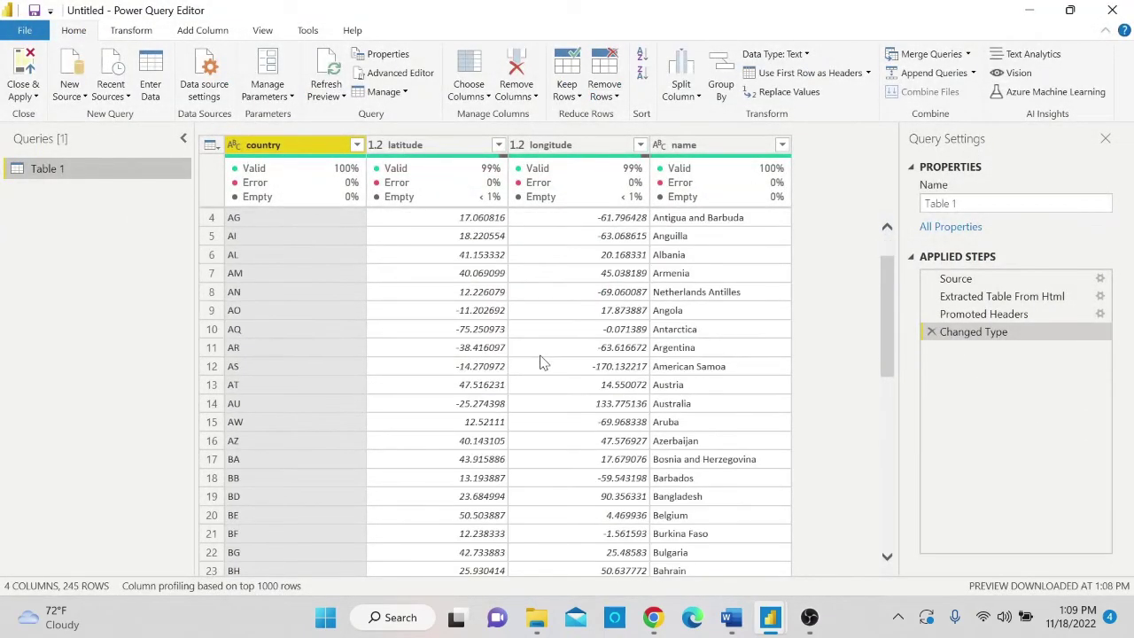
{"action": "scroll", "coordinate": [523, 368], "scroll_direction": "down", "scroll_amount": 5}
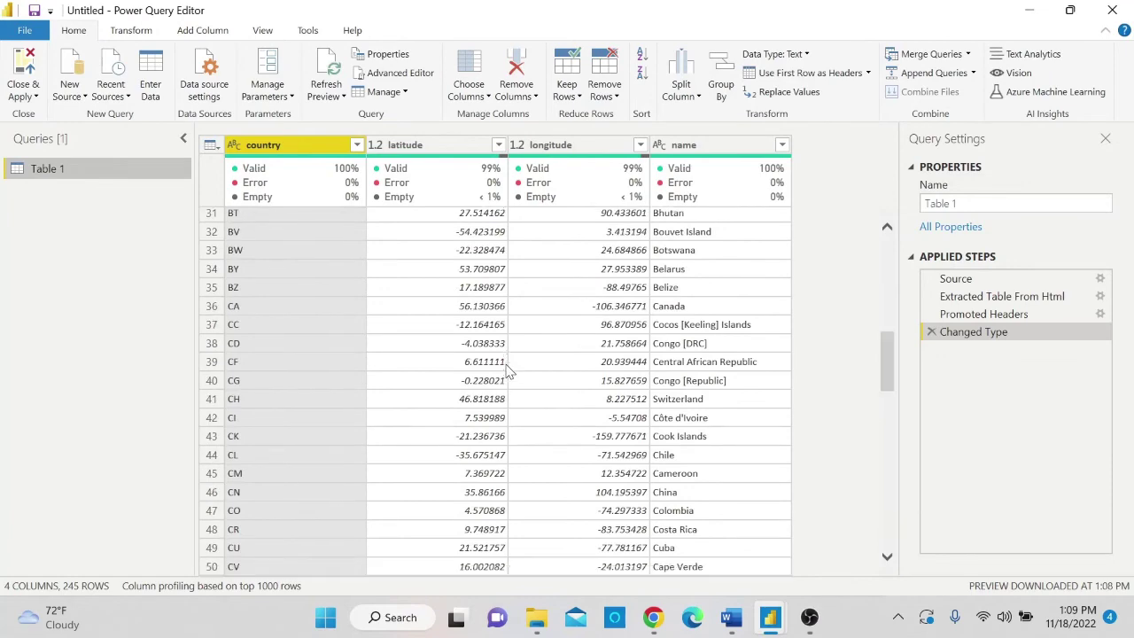
{"action": "scroll", "coordinate": [514, 363], "scroll_direction": "up", "scroll_amount": 10}
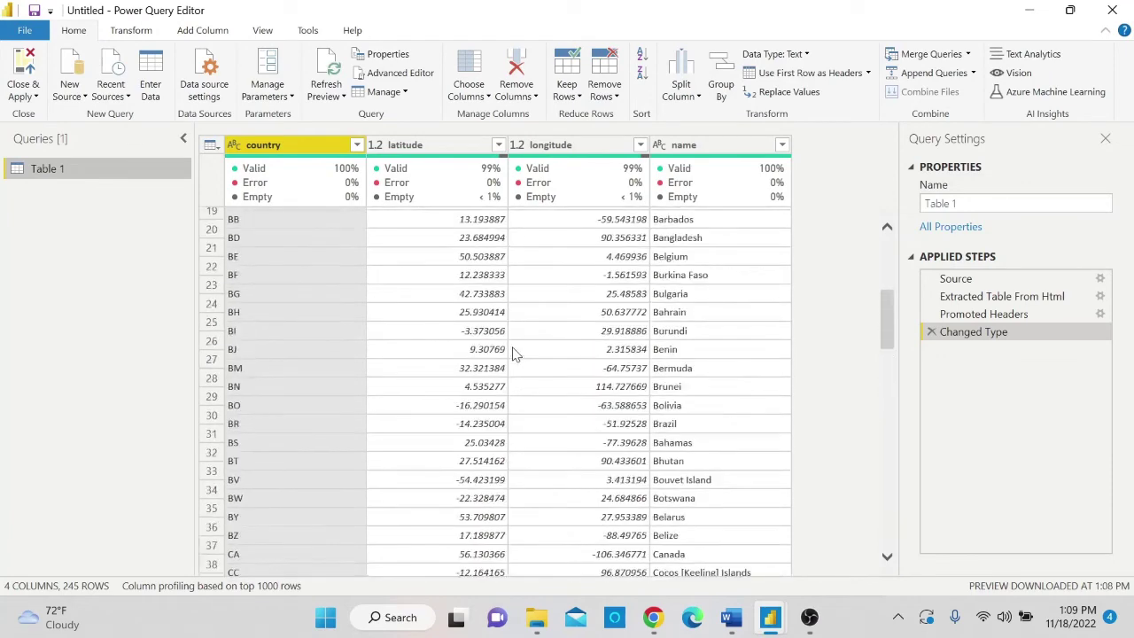
{"action": "scroll", "coordinate": [513, 354], "scroll_direction": "up", "scroll_amount": 1}
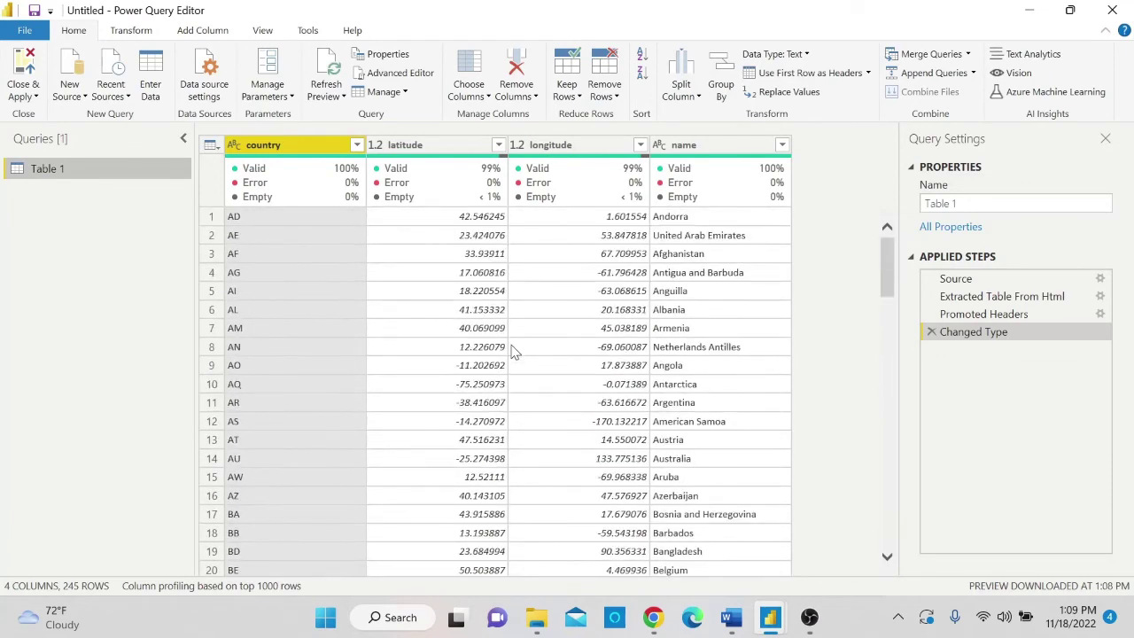
{"action": "left_click", "coordinate": [954, 285]}
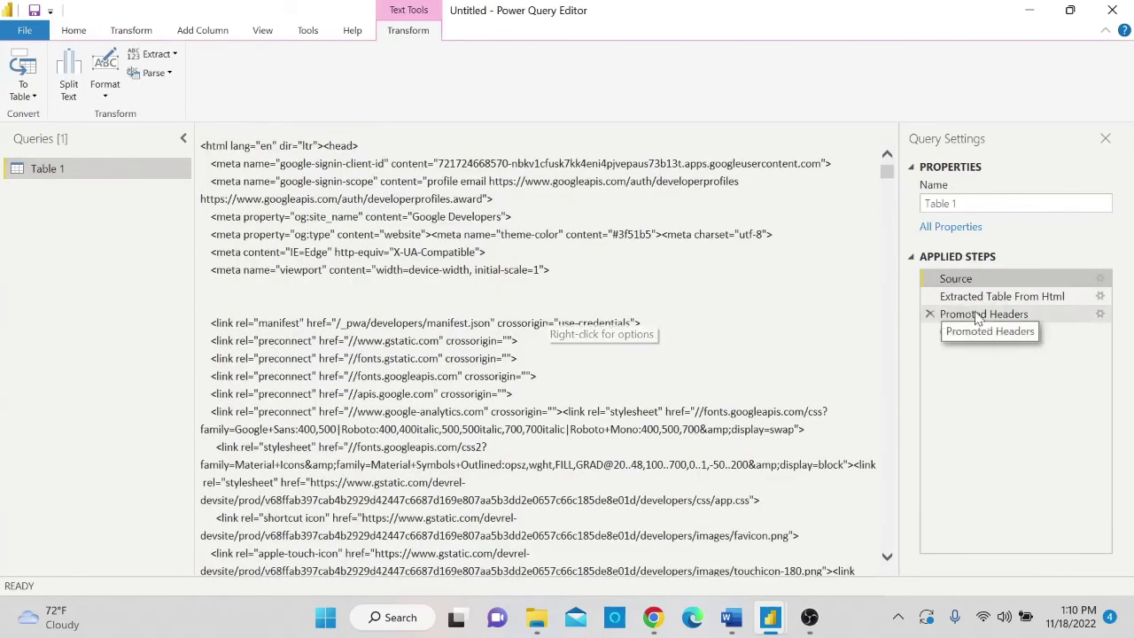
{"action": "left_click", "coordinate": [955, 299]}
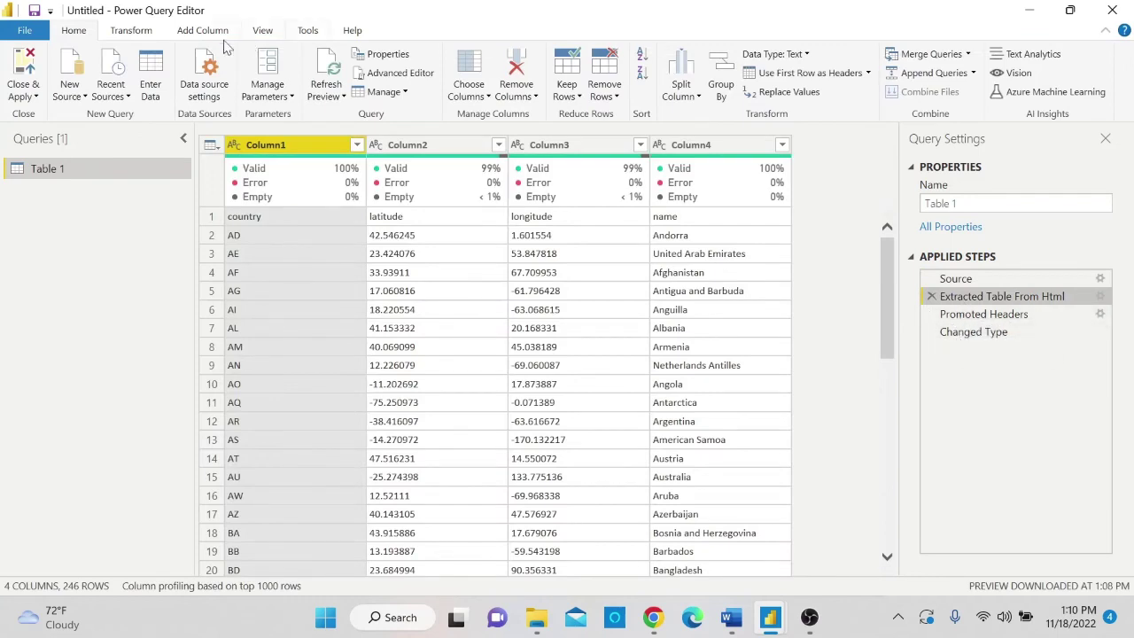
Close the Power Query Editor and apply the Table 1 query to load it into the report.
{"action": "left_click", "coordinate": [35, 97]}
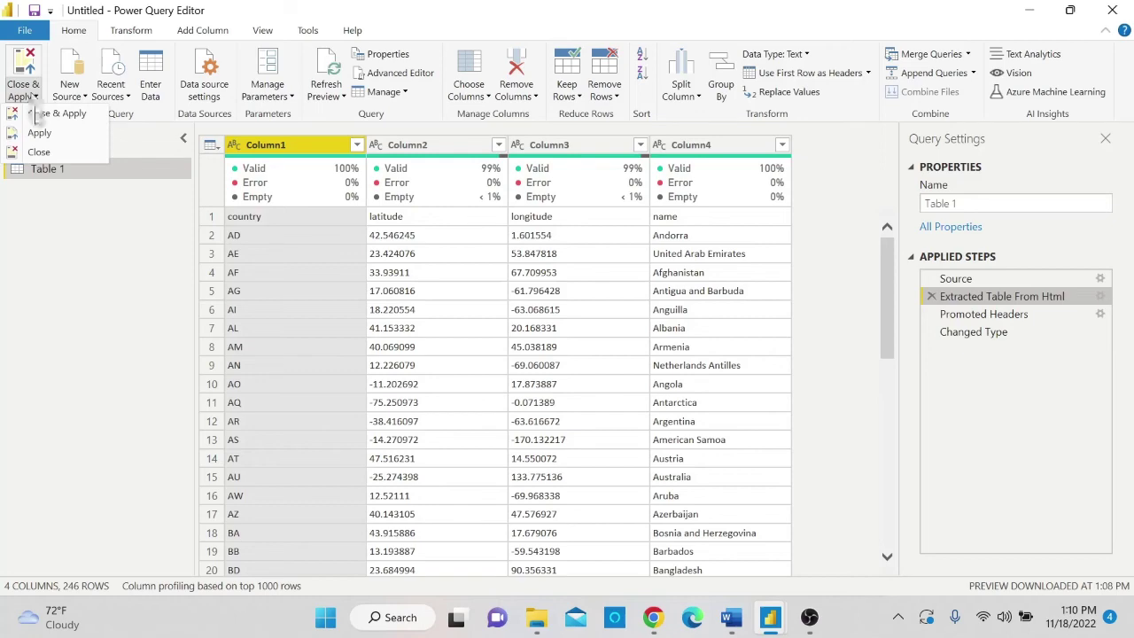
{"action": "left_click", "coordinate": [42, 118]}
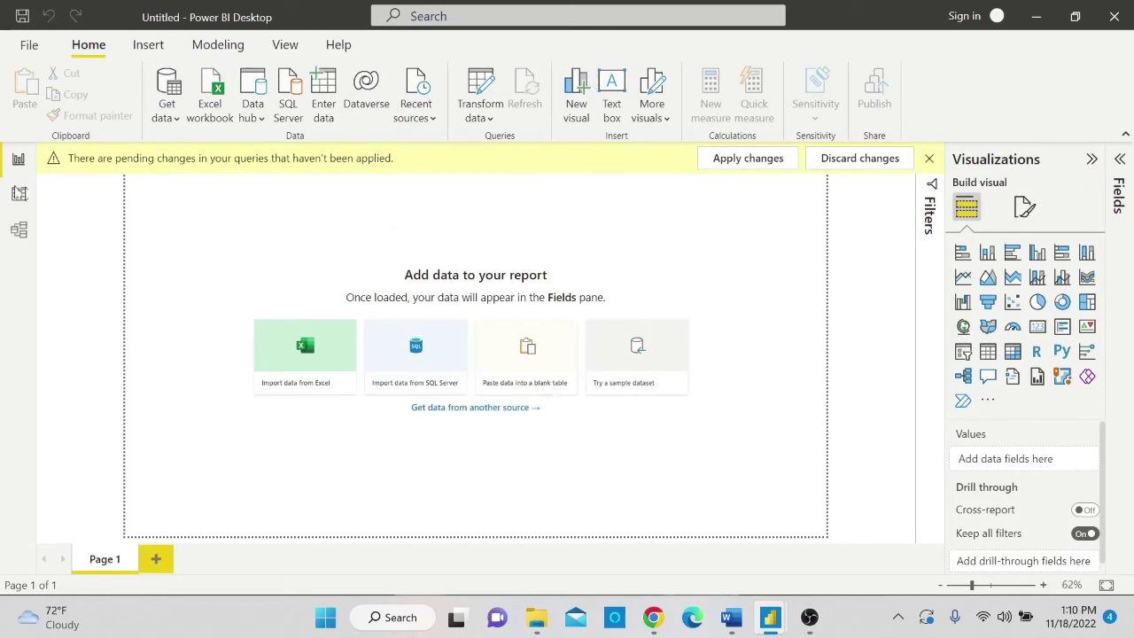
{"action": "left_click", "coordinate": [19, 193]}
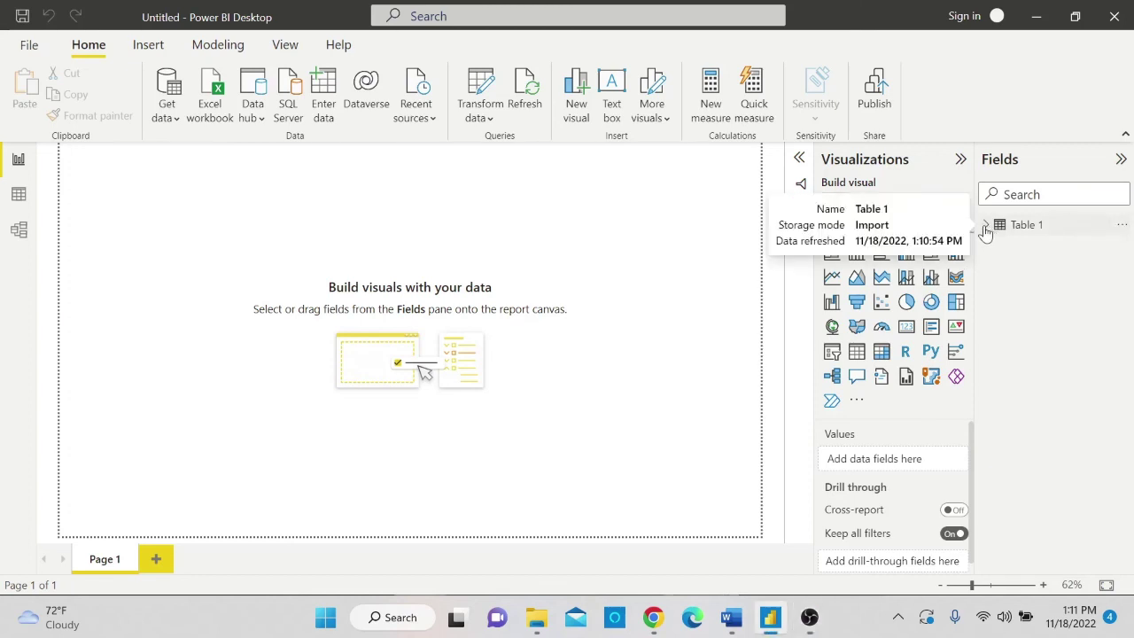
List the fields of Table 1 and examine the loaded country rows in the Data view.
{"action": "left_click", "coordinate": [986, 229]}
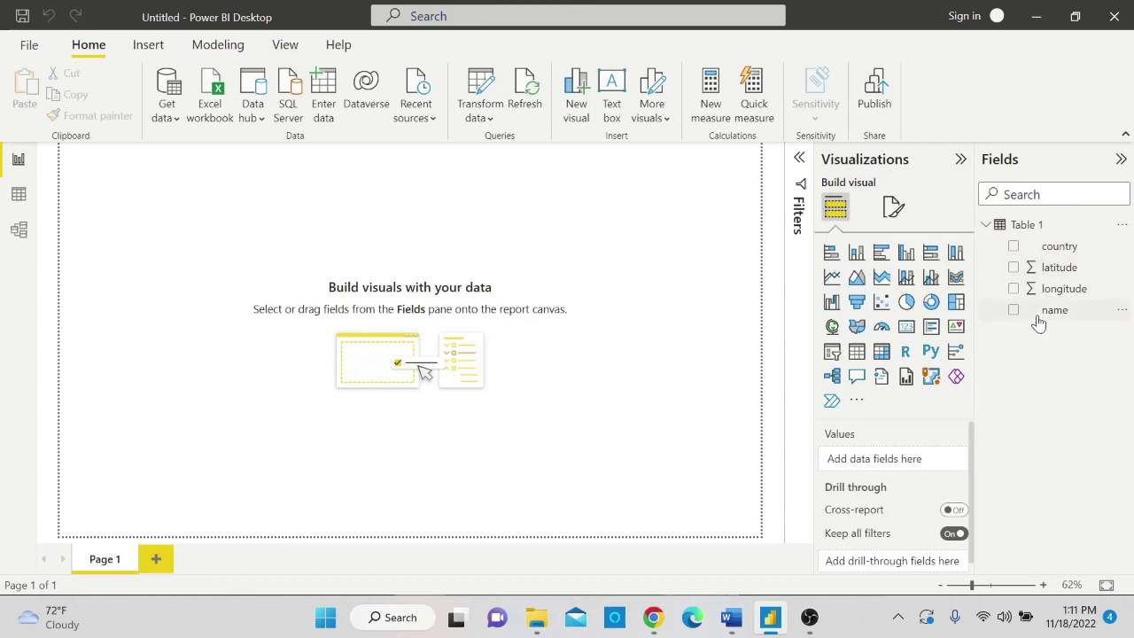
{"action": "left_click", "coordinate": [19, 196]}
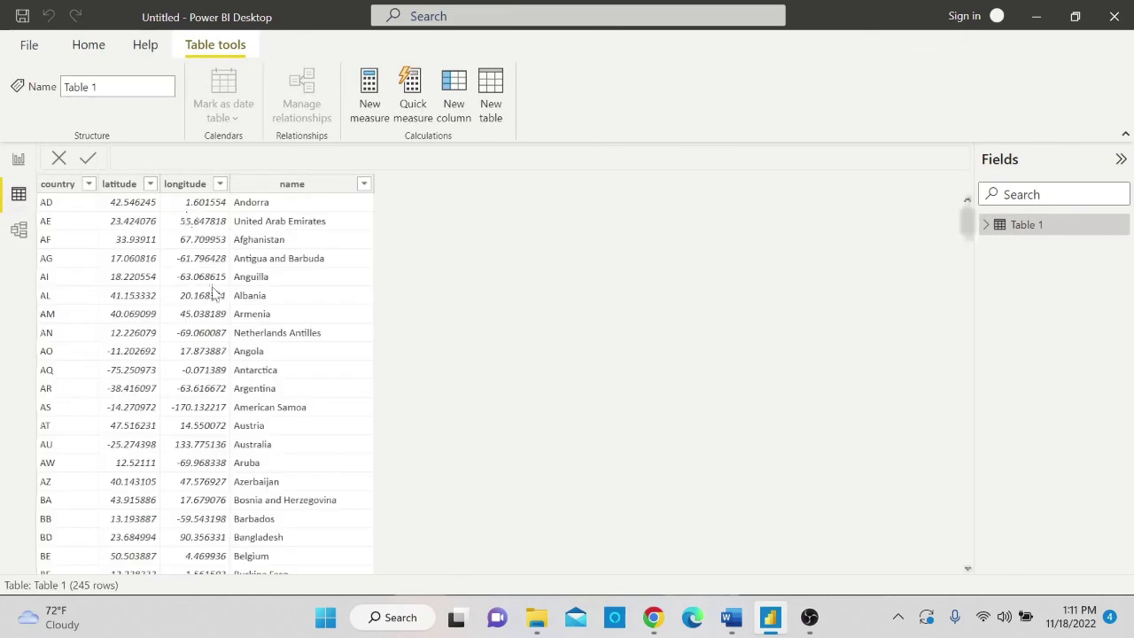
{"action": "scroll", "coordinate": [257, 287], "scroll_direction": "down", "scroll_amount": 1}
{"action": "scroll", "coordinate": [256, 288], "scroll_direction": "down", "scroll_amount": 10}
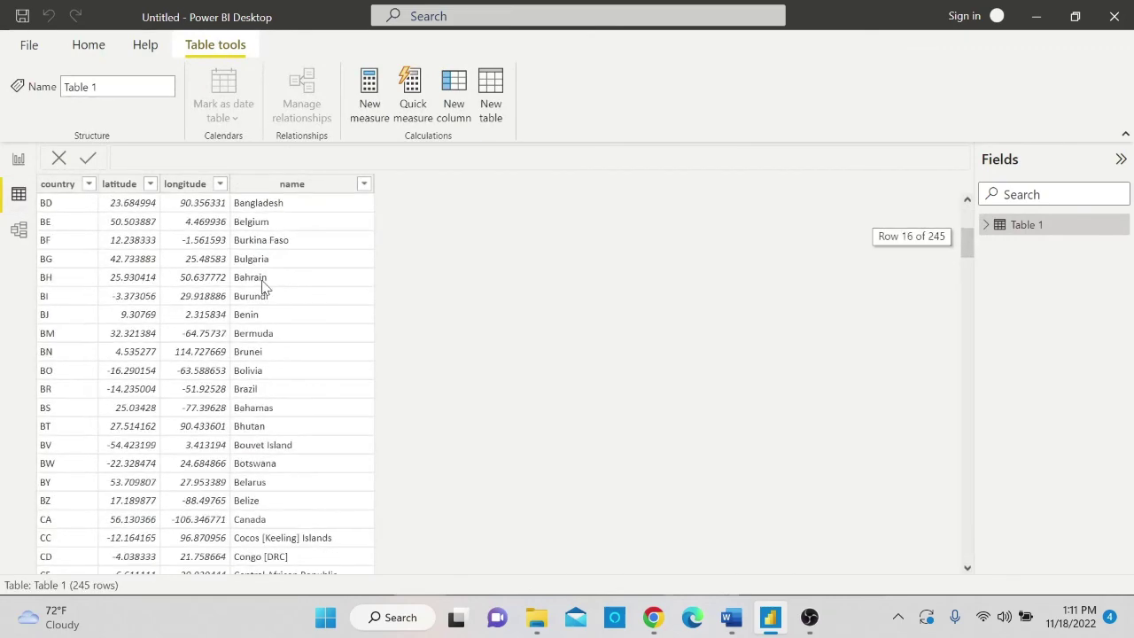